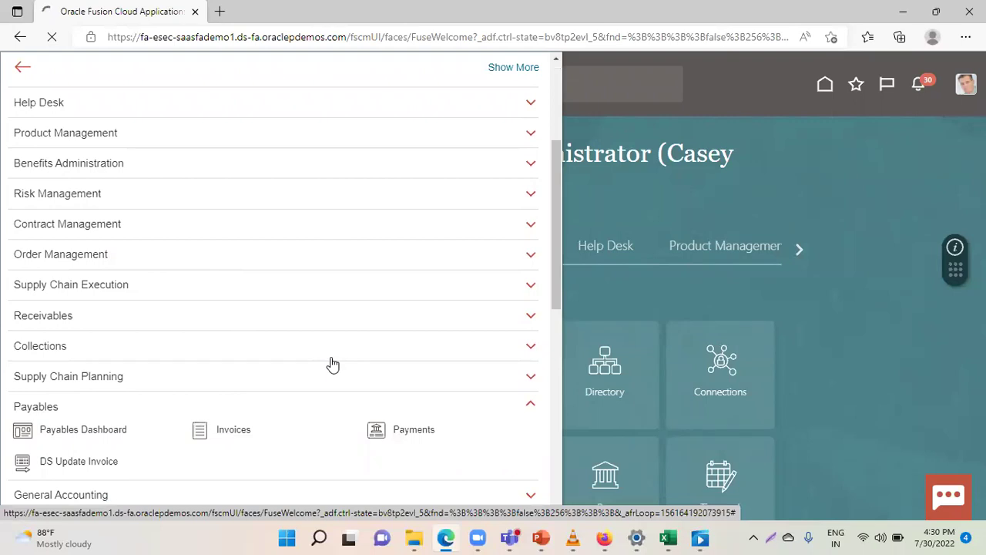
# Step: Start a new Payables invoice with supplier Dell Inc
pyautogui.click(231, 429)
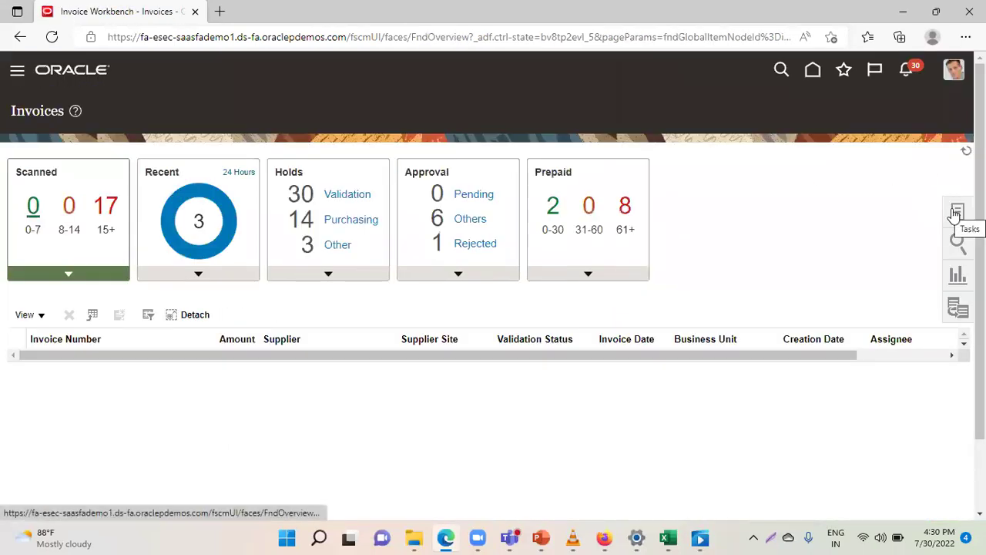
pyautogui.click(956, 215)
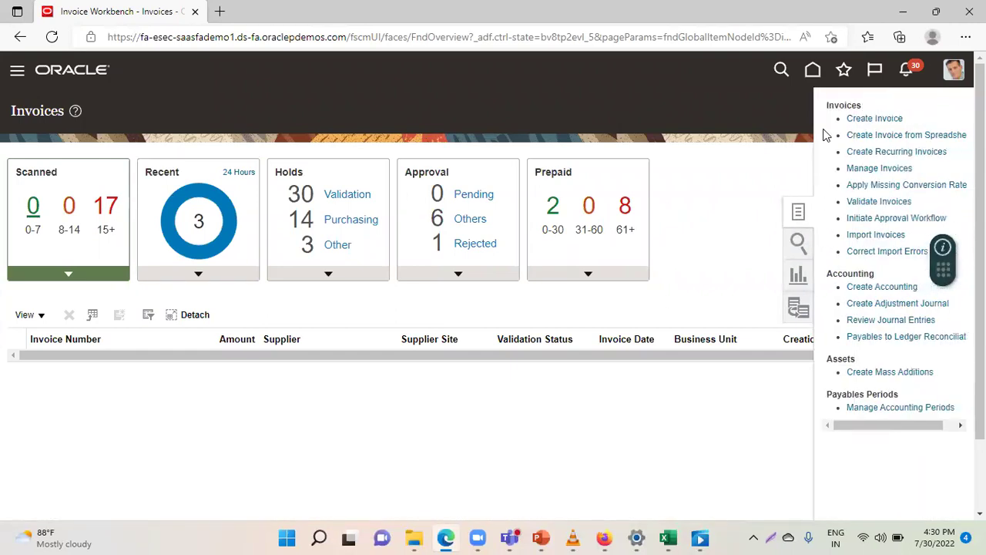
pyautogui.click(875, 119)
pyautogui.click(252, 257)
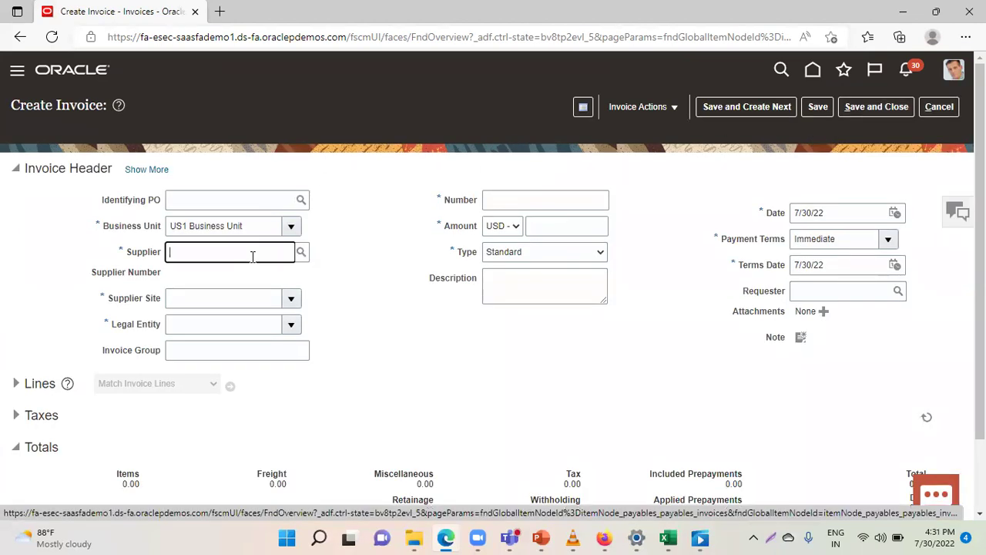
pyautogui.write('Dell')
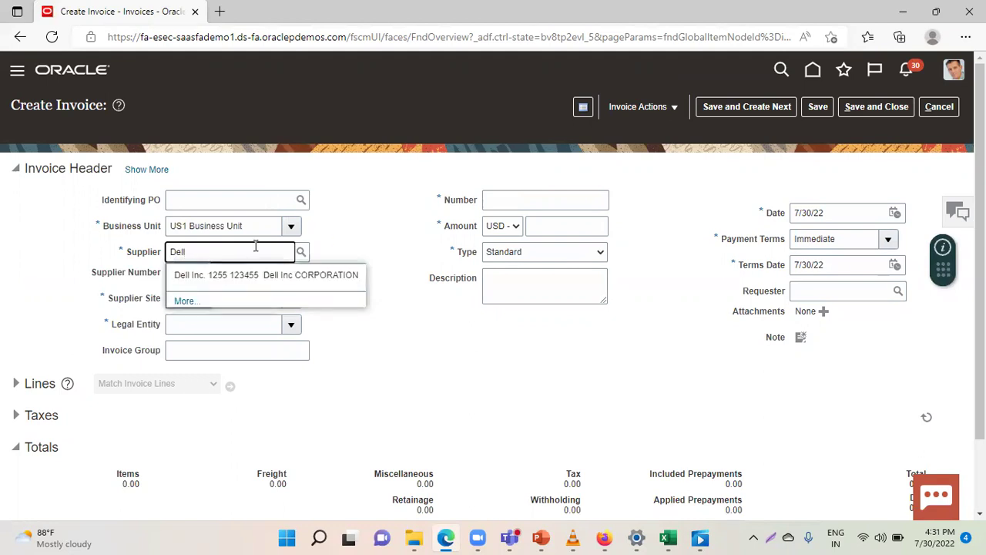
pyautogui.click(228, 274)
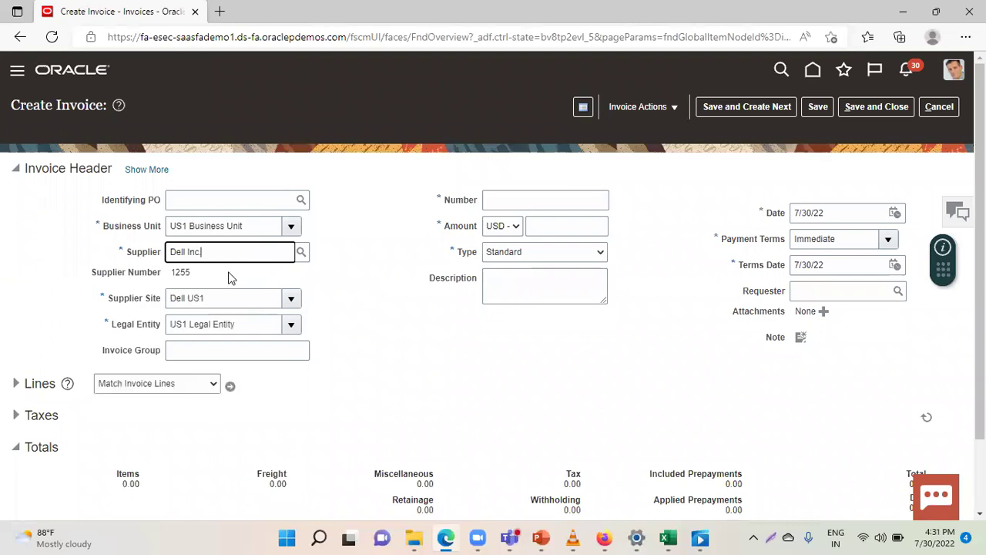
# Step: Enter invoice number Mass Addition Inv-01 and amount 2,190,000.00, then show the lines
pyautogui.click(514, 201)
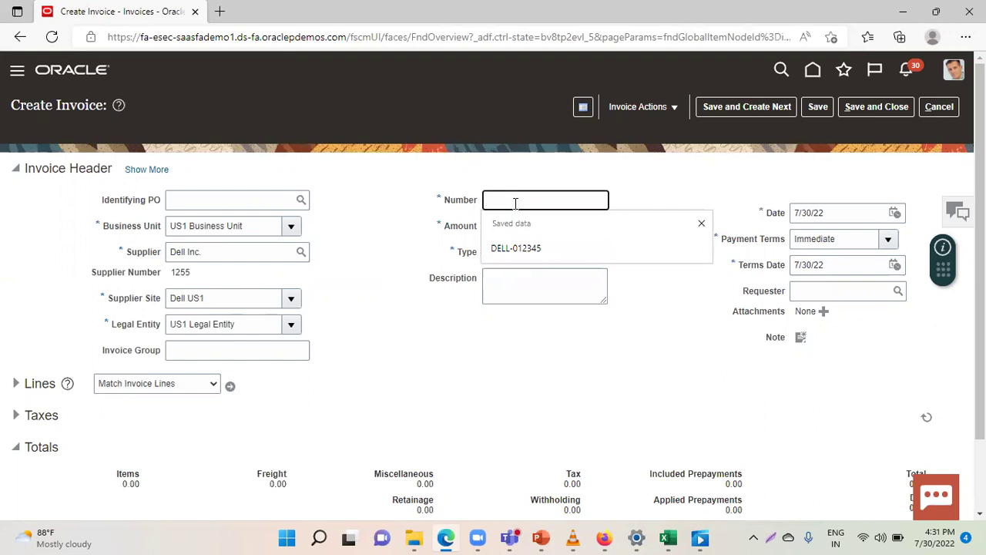
pyautogui.write('M')
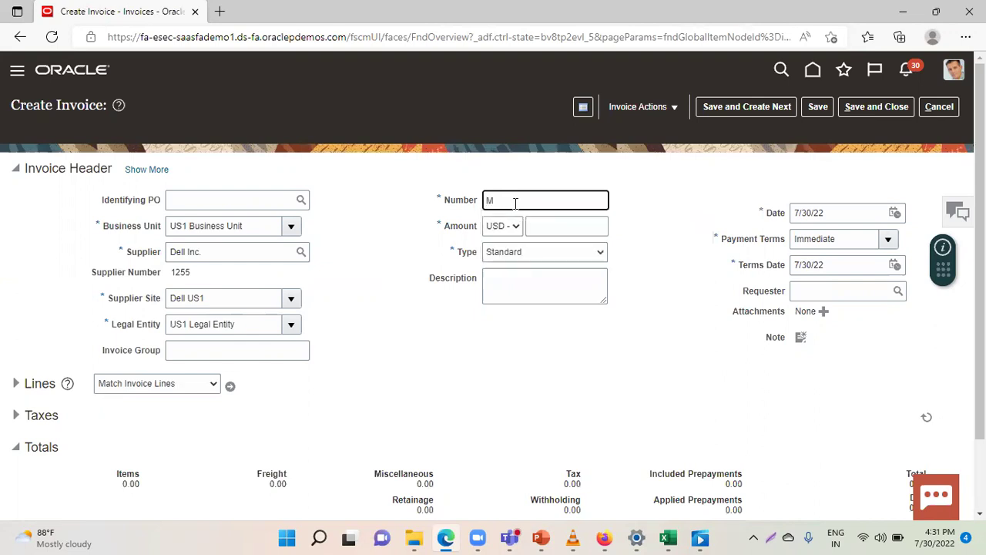
pyautogui.write('ass and')
pyautogui.press('BackSpace')
pyautogui.press('BackSpace')
pyautogui.press('BackSpace')
pyautogui.write('Addition Inv-01')
pyautogui.click(552, 227)
pyautogui.write('1095')
pyautogui.press('BackSpace')
pyautogui.press('BackSpace')
pyautogui.press('BackSpace')
pyautogui.press('BackSpace')
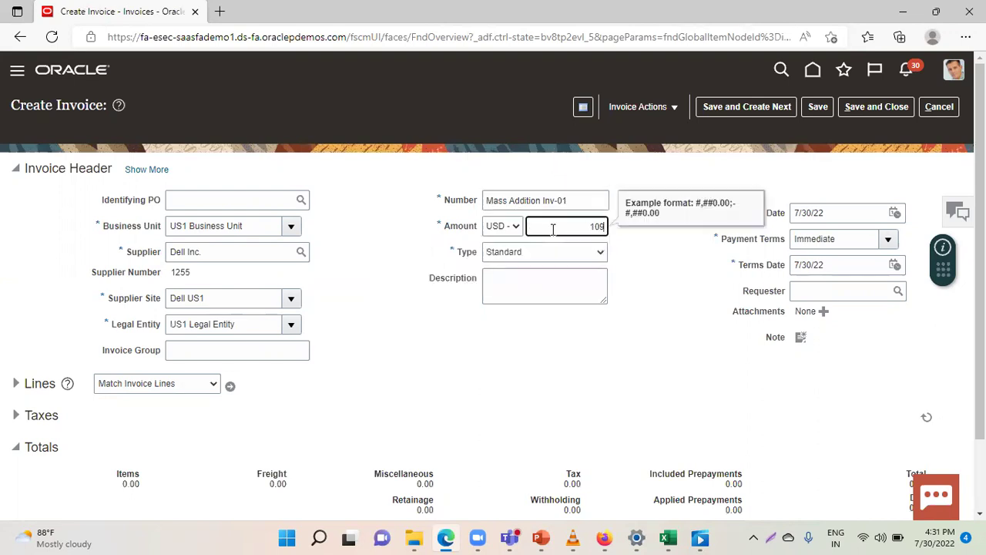
pyautogui.write('2190000')
pyautogui.click(615, 330)
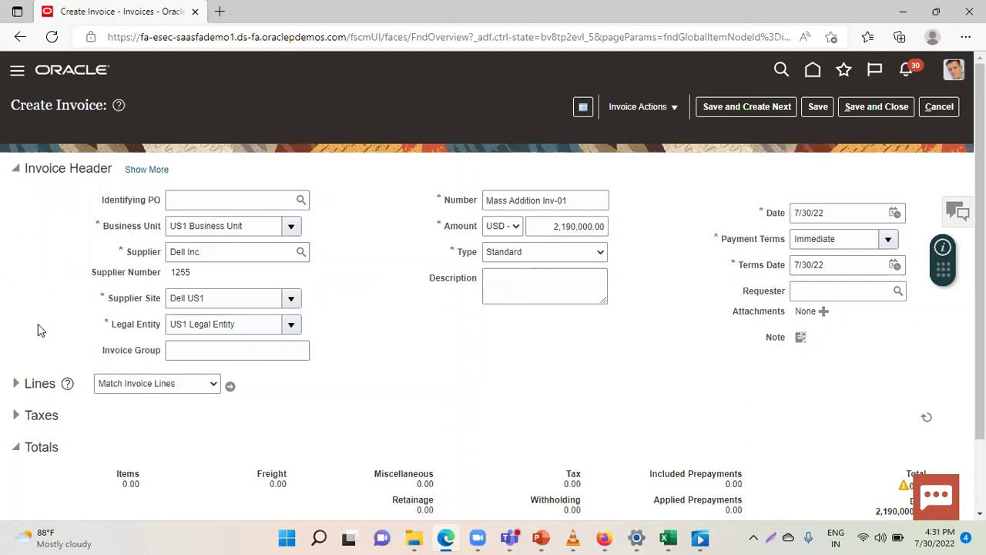
pyautogui.click(15, 384)
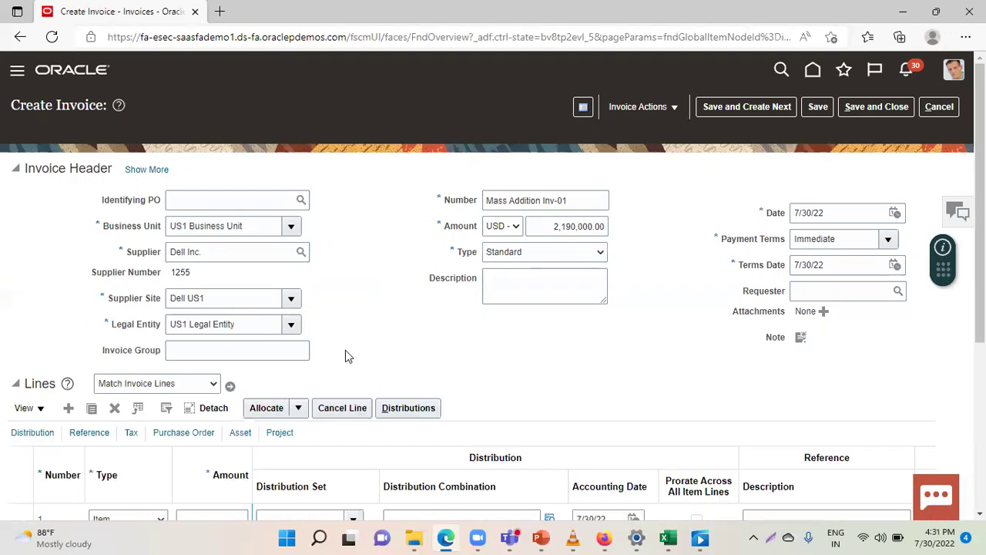
# Step: Enter 2,000,000.00 as the amount of invoice line 1
pyautogui.scroll(-3, 346, 354)
pyautogui.click(208, 305)
pyautogui.write('200')
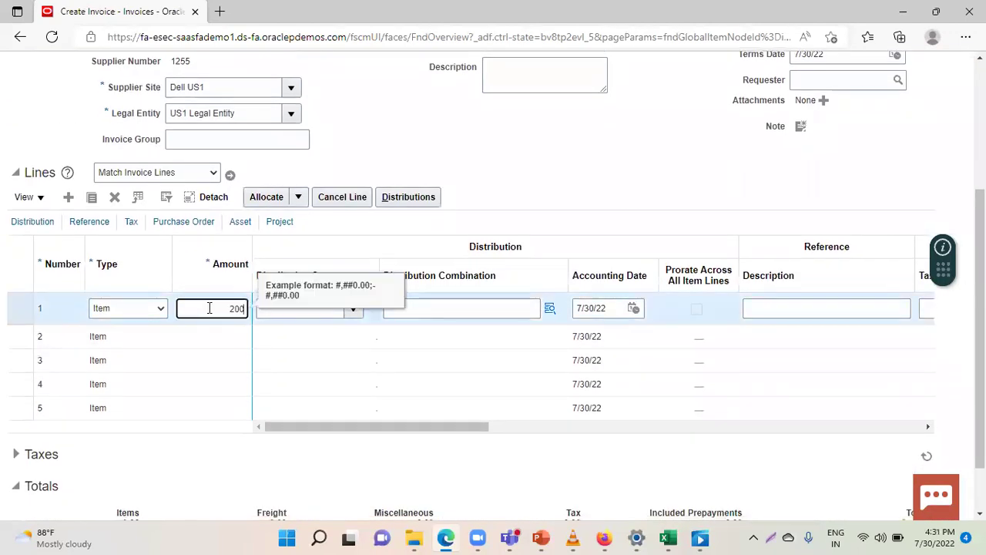
pyautogui.write('0000')
# Step: Charge line 1 to distribution combination 101.10.15910.000.000.000, account 15910 Asset Clearing
pyautogui.click(523, 308)
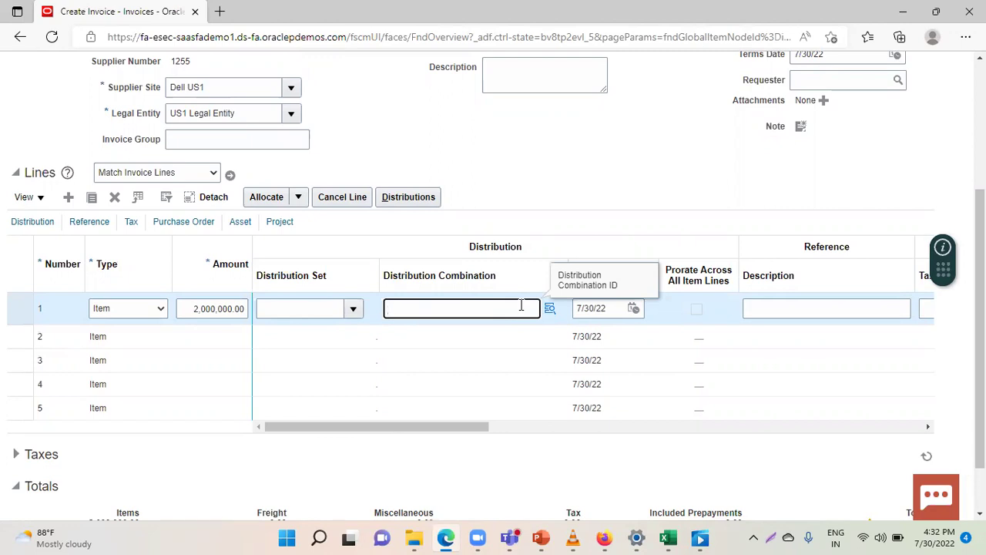
pyautogui.click(549, 308)
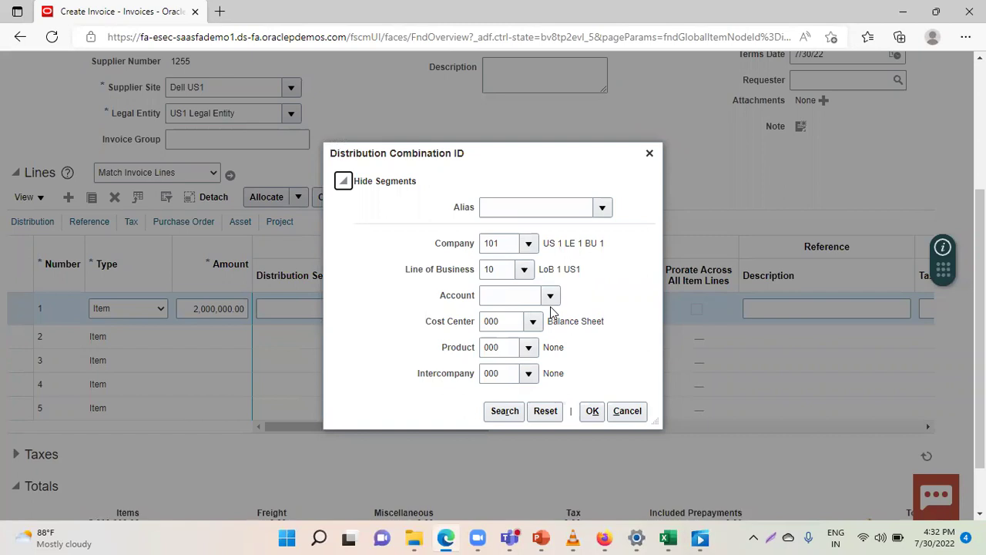
pyautogui.click(546, 295)
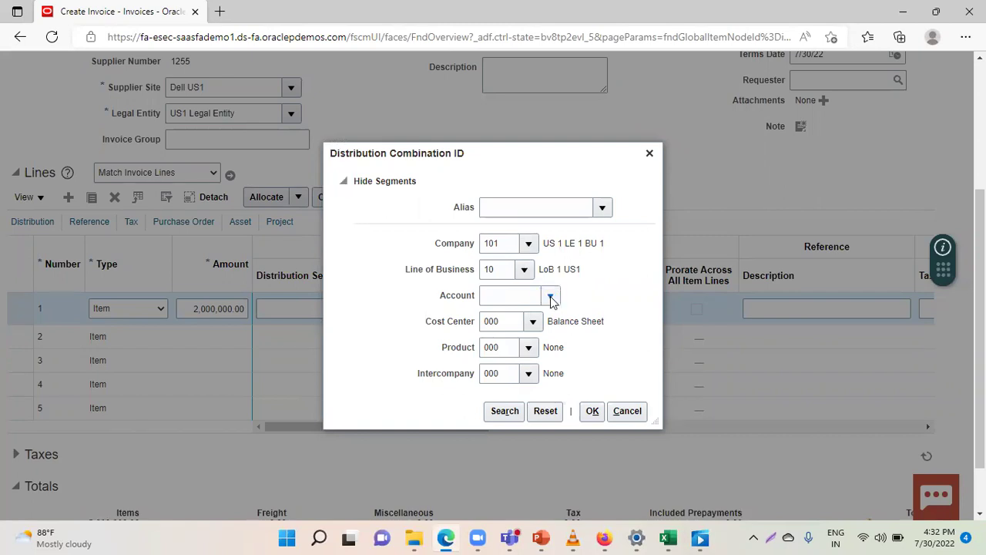
pyautogui.click(521, 322)
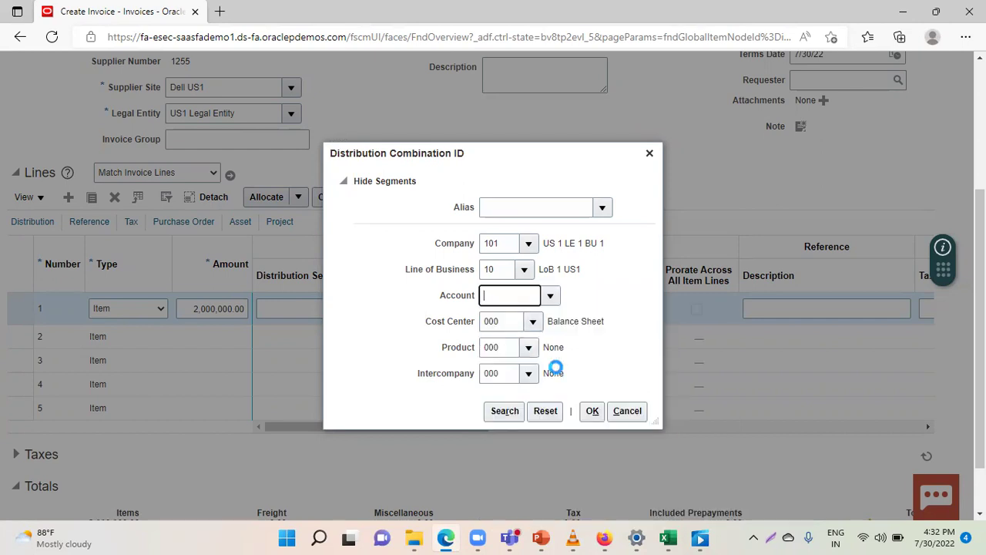
pyautogui.click(593, 413)
pyautogui.click(593, 414)
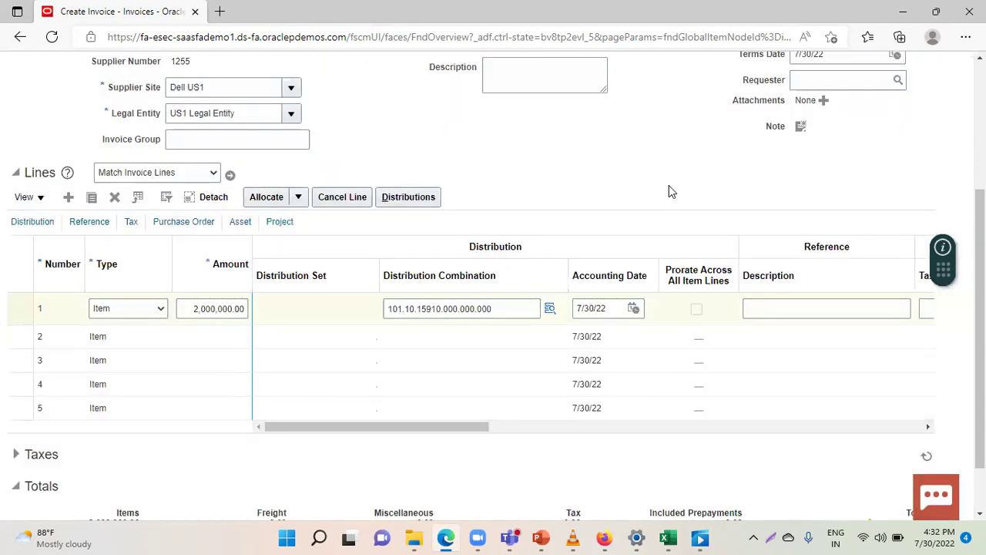
pyautogui.scroll(3, 658, 185)
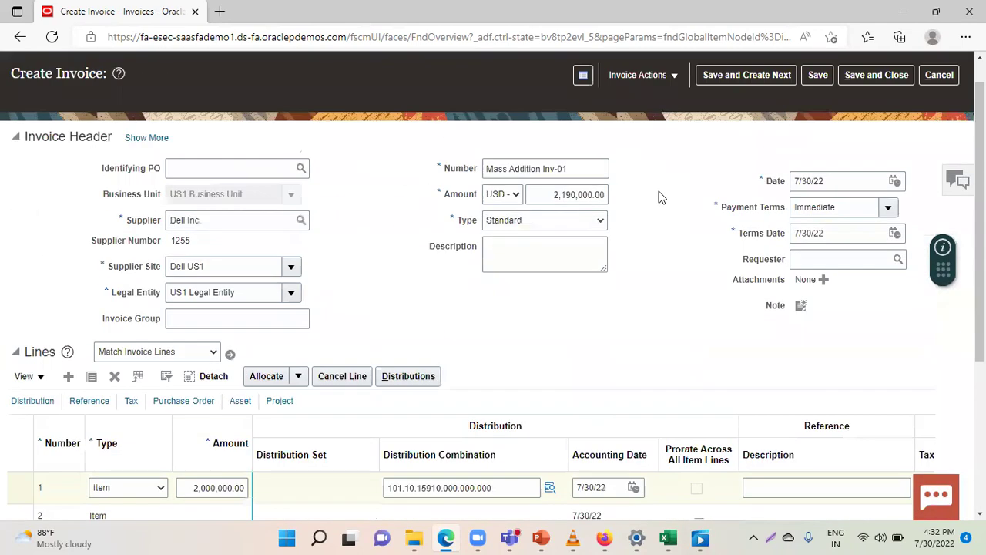
# Step: Validate the invoice and continue past the duplicate-invoice warning
pyautogui.scroll(1, 659, 197)
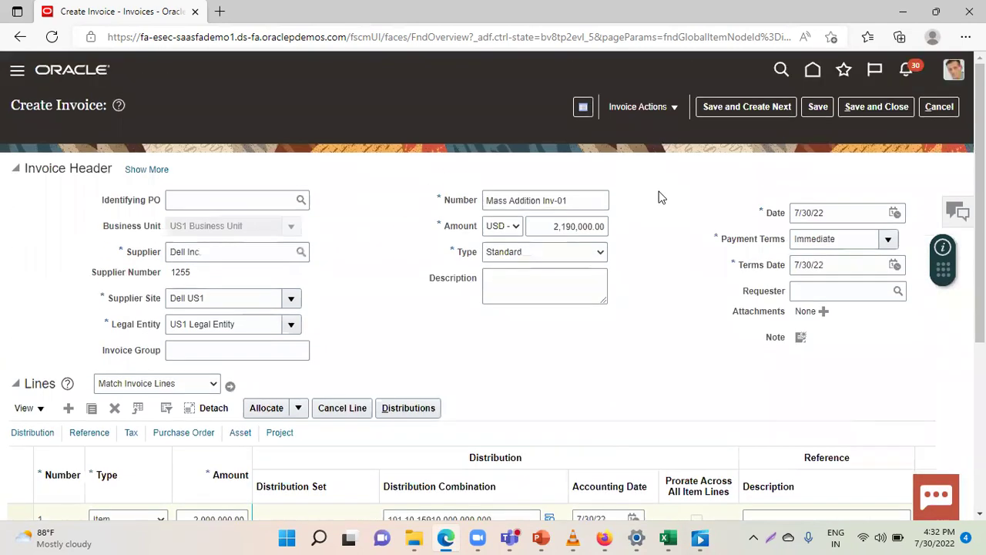
pyautogui.click(643, 107)
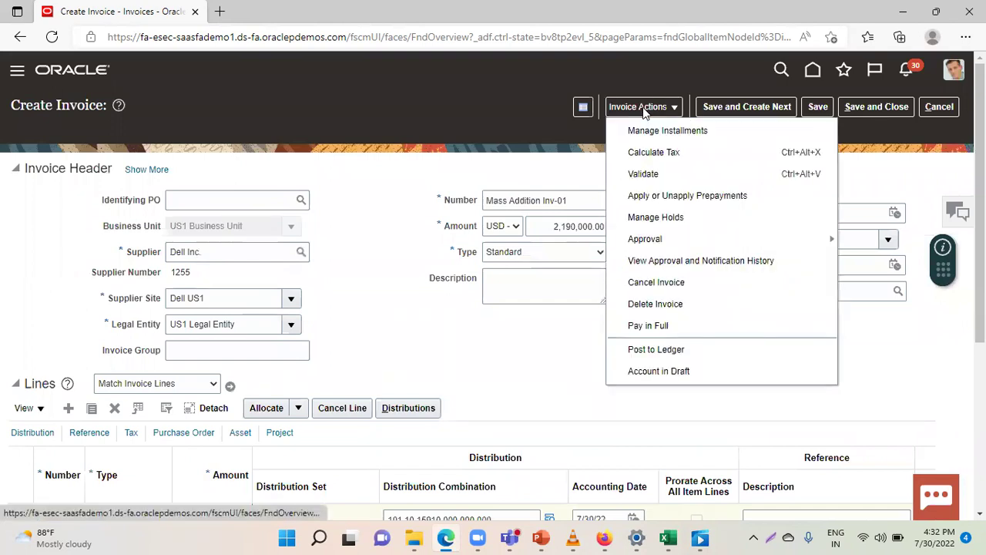
pyautogui.click(645, 175)
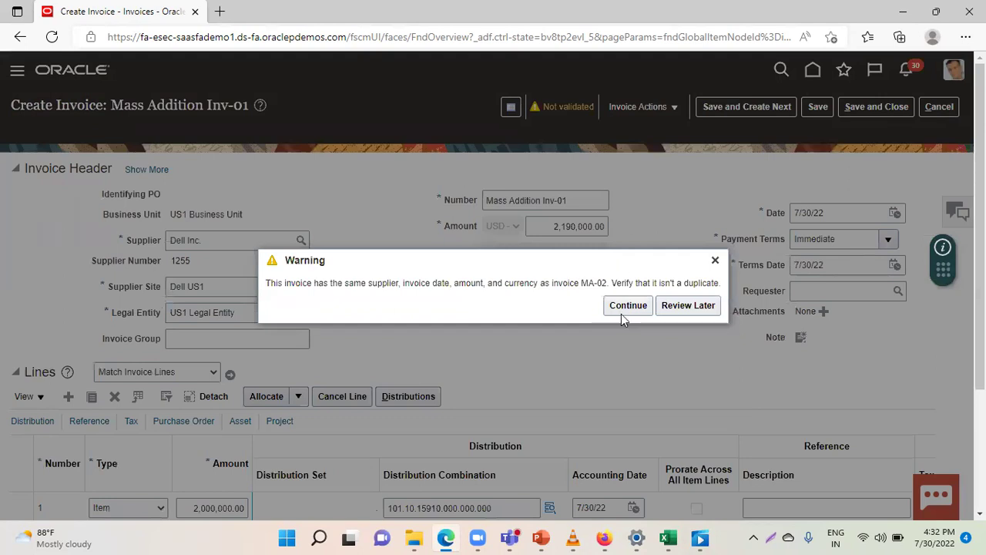
pyautogui.click(622, 307)
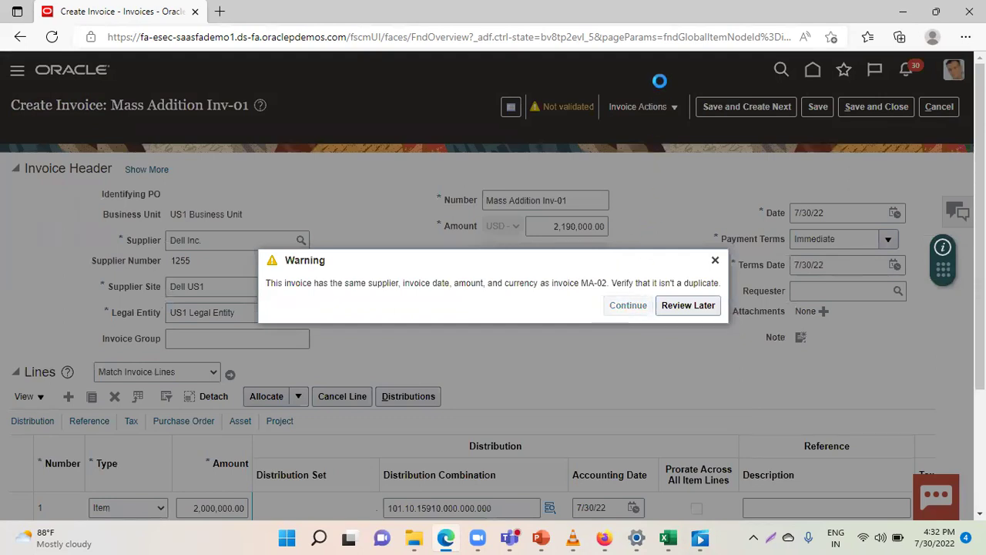
# Step: Validate the invoice a second time, then save and close it
pyautogui.click(660, 108)
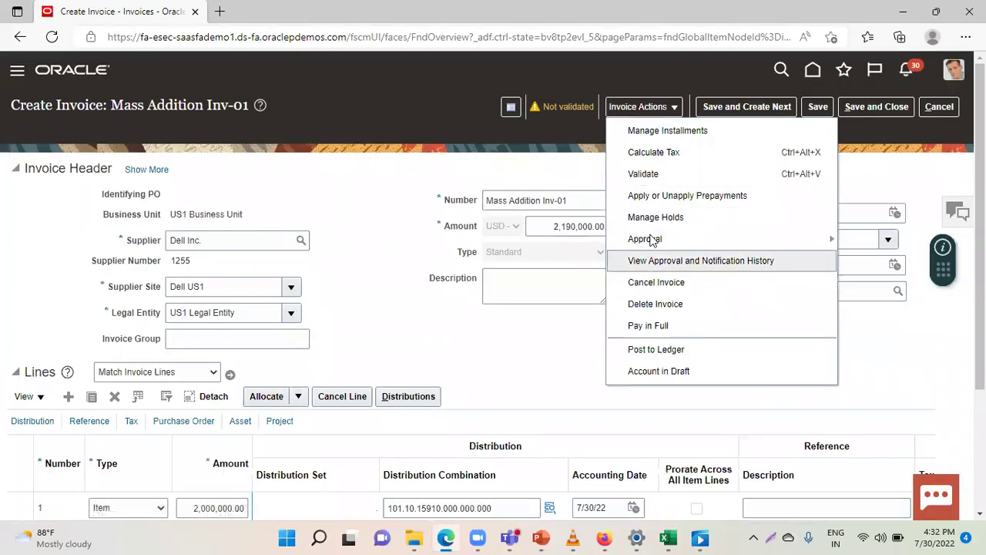
pyautogui.click(644, 174)
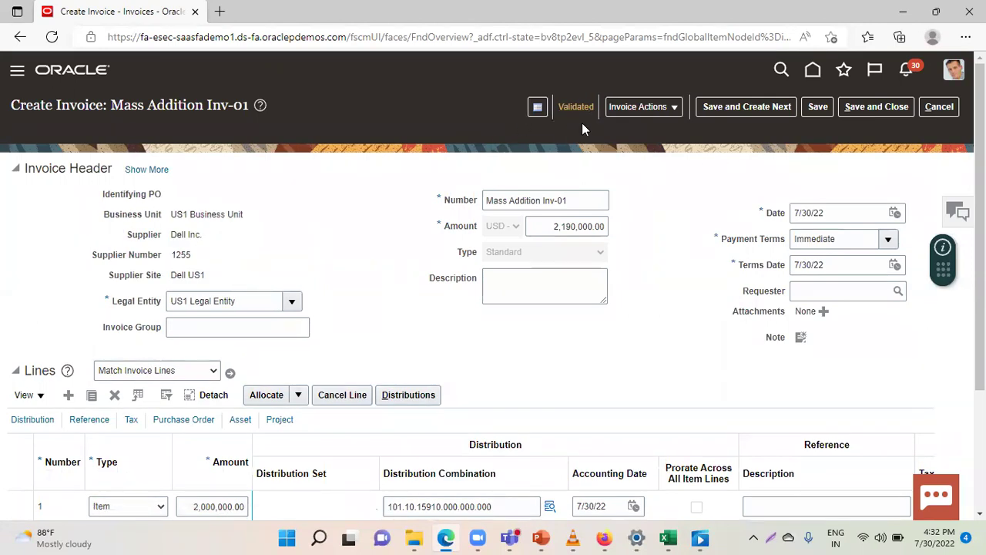
pyautogui.click(862, 111)
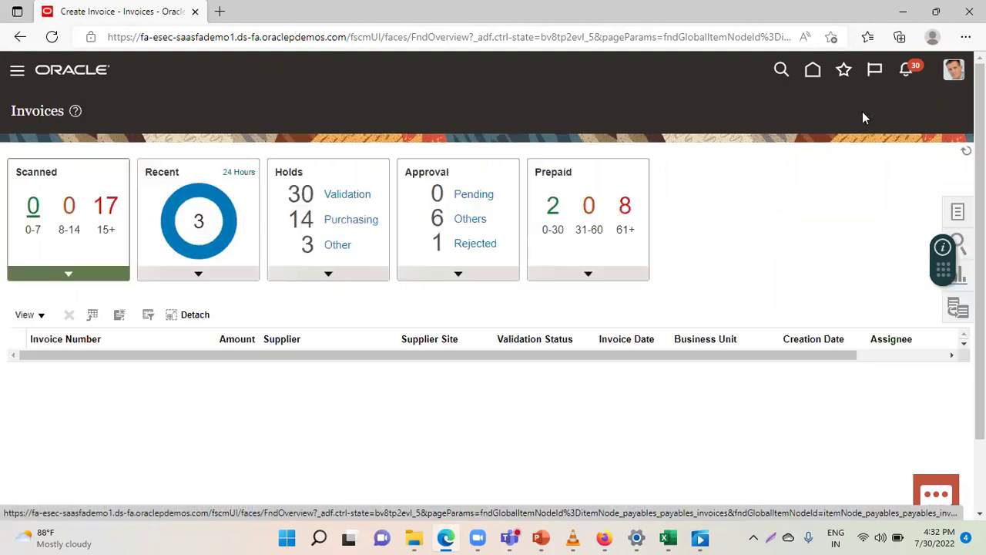
# Step: Search Manage Invoices for invoice number 'Mass'
pyautogui.click(960, 214)
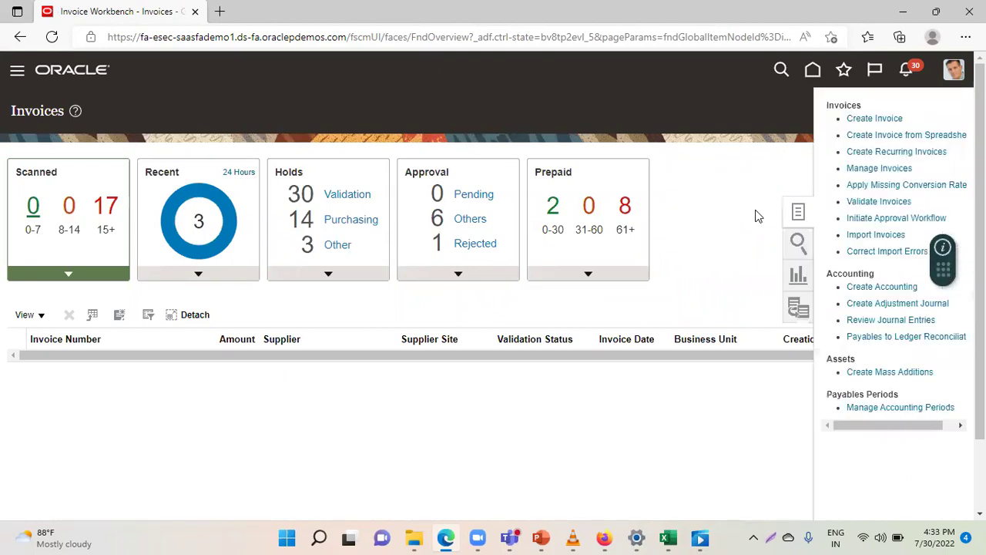
pyautogui.click(868, 168)
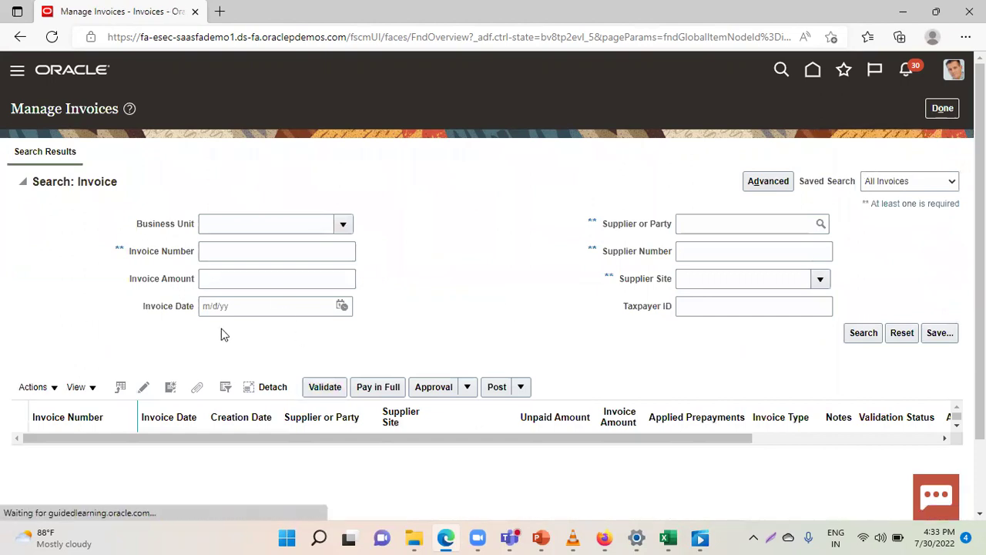
pyautogui.click(255, 258)
pyautogui.write('Mass')
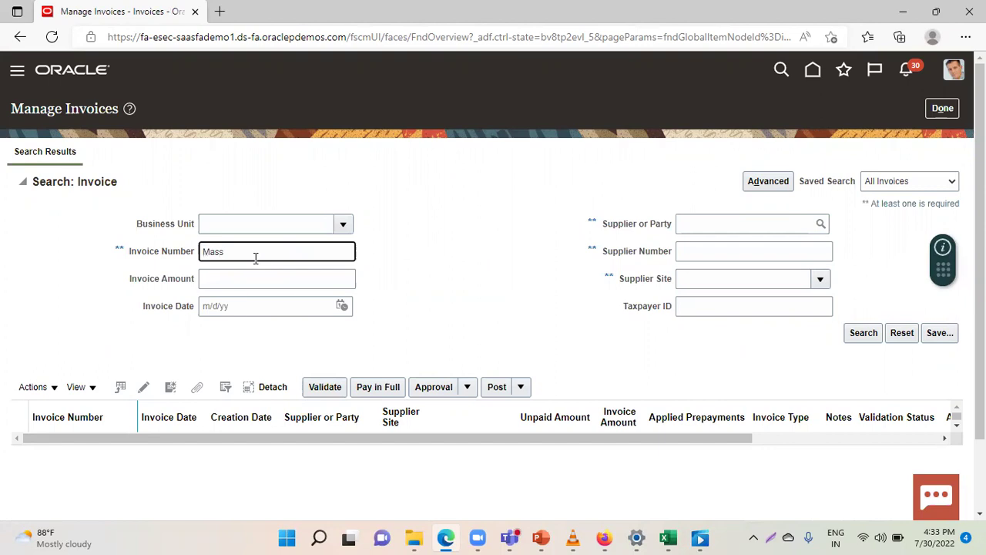
pyautogui.press('Return')
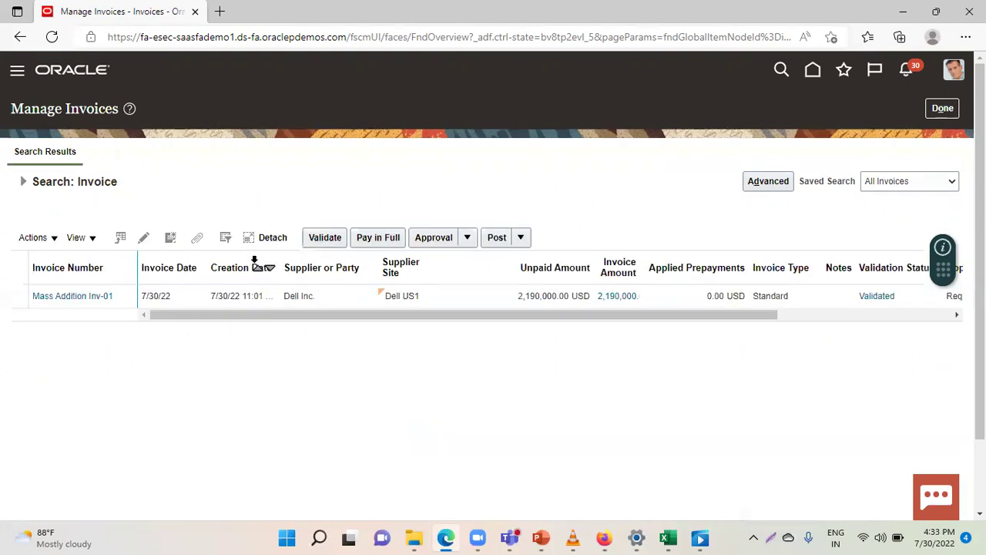
# Step: Force approve the Mass Addition Inv-01 invoice
pyautogui.click(20, 296)
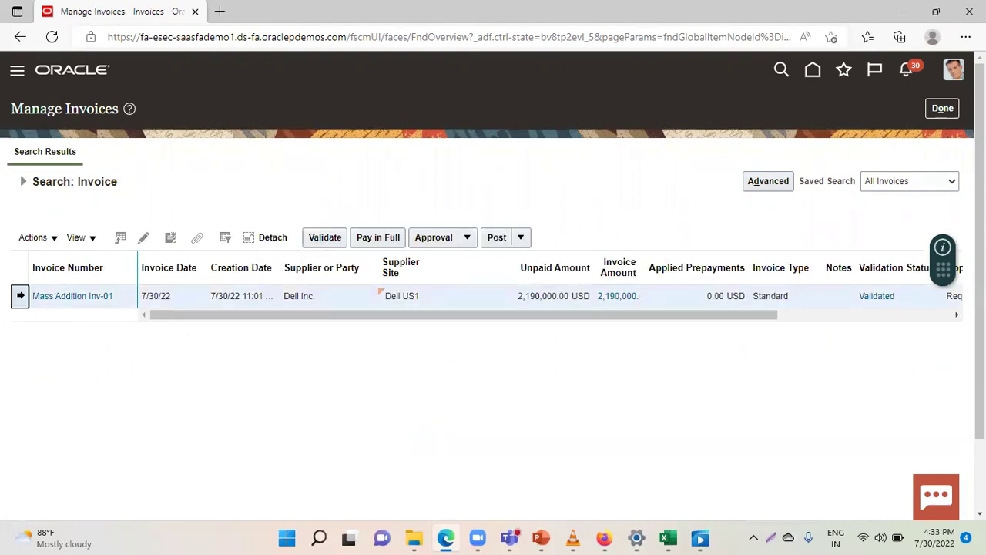
pyautogui.click(467, 237)
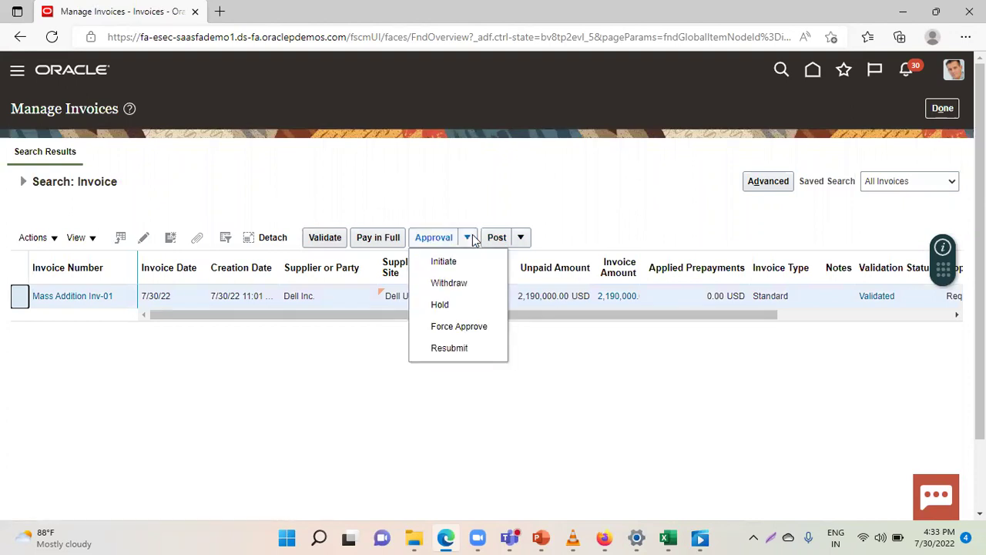
pyautogui.click(451, 326)
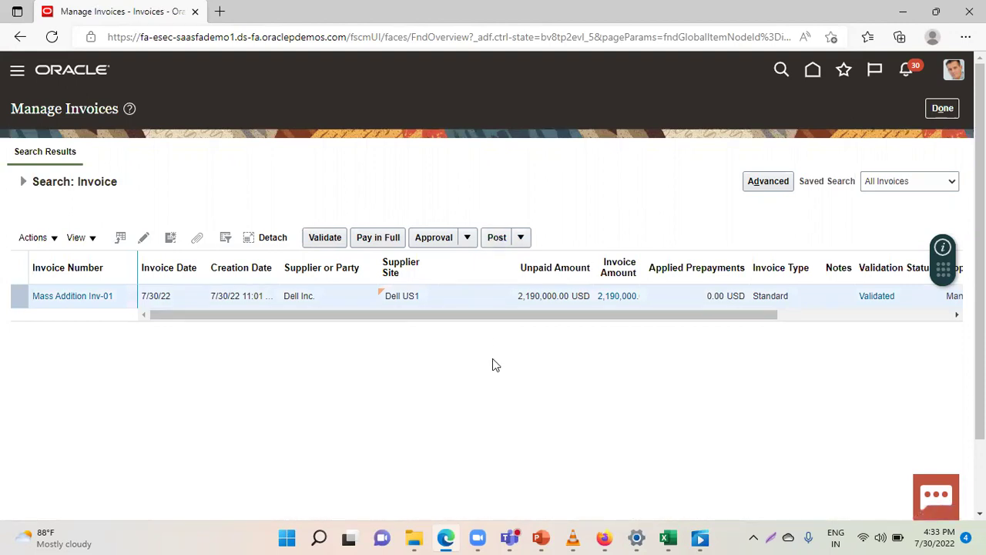
# Step: Post Mass Addition Inv-01 to the ledger, acknowledge the accounting-complete message, and finish with Done
pyautogui.click(522, 240)
pyautogui.click(522, 260)
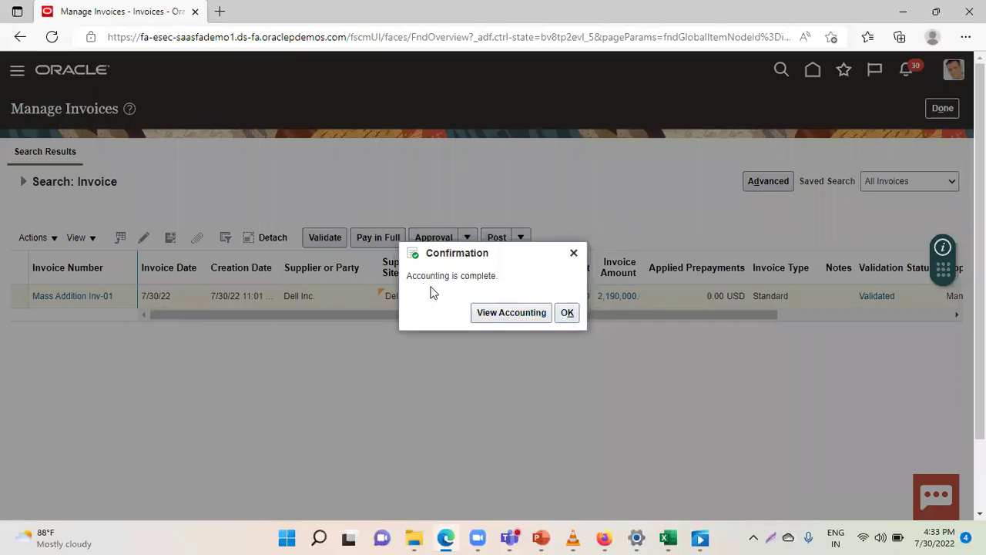
pyautogui.click(567, 312)
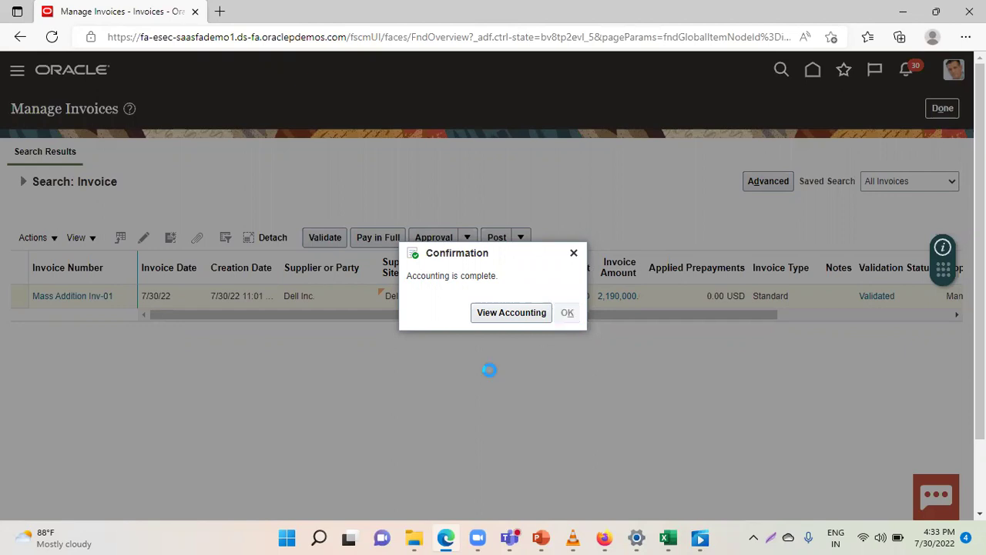
pyautogui.click(944, 109)
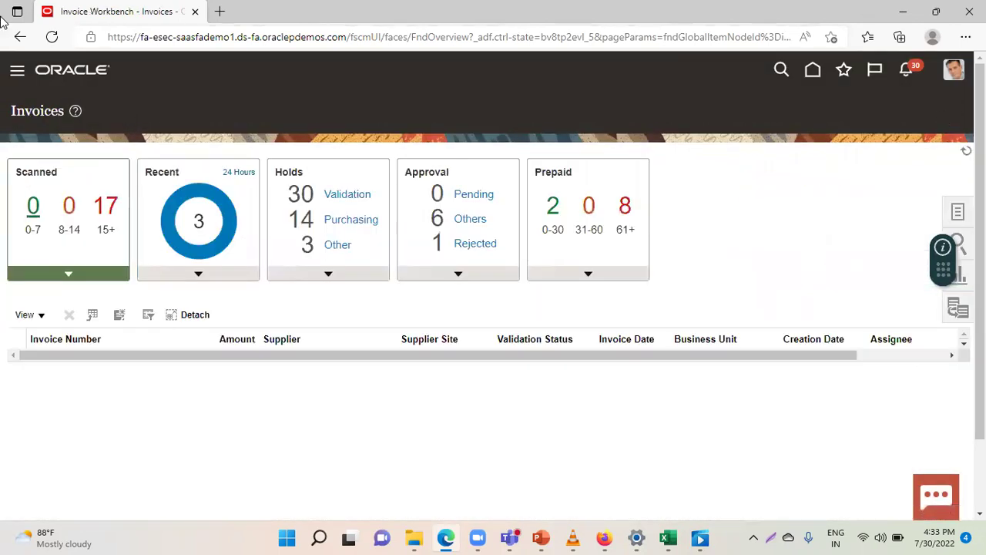
# Step: Go to Tools > Scheduled Processes from the Navigator
pyautogui.click(17, 75)
pyautogui.scroll(-5, 218, 328)
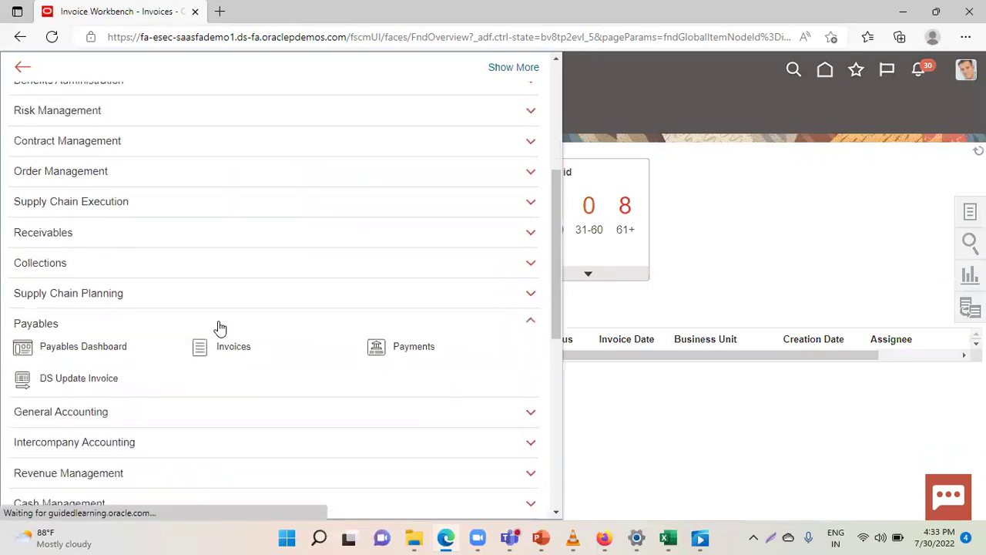
pyautogui.scroll(-5, 218, 329)
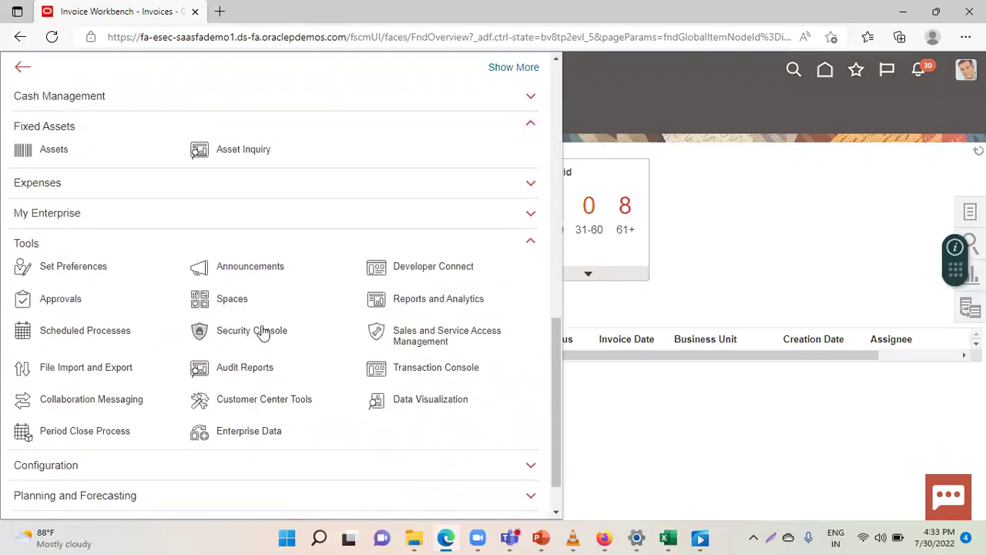
pyautogui.click(81, 335)
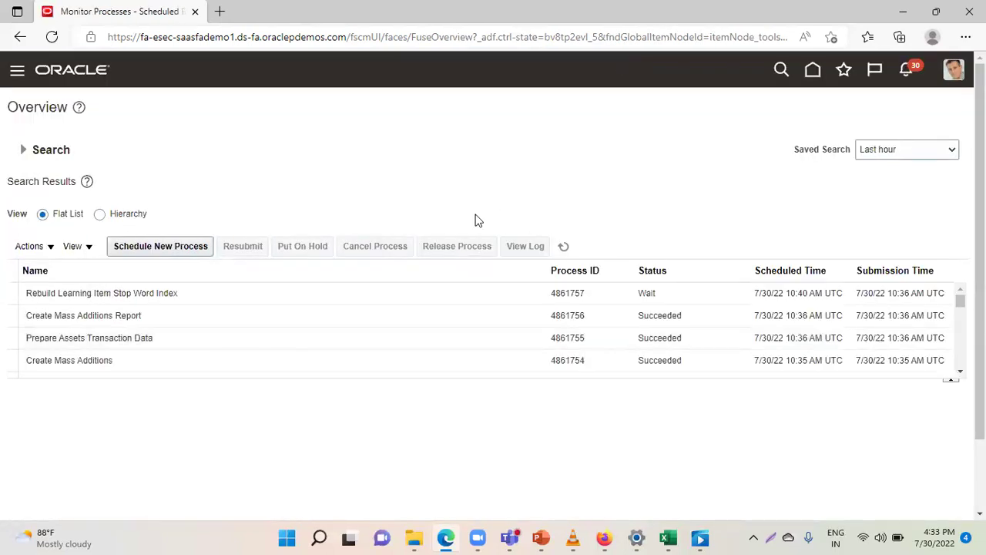
# Step: Schedule a new process, searching 'Create Mass addition' and selecting the Create Mass Additions job
pyautogui.click(155, 251)
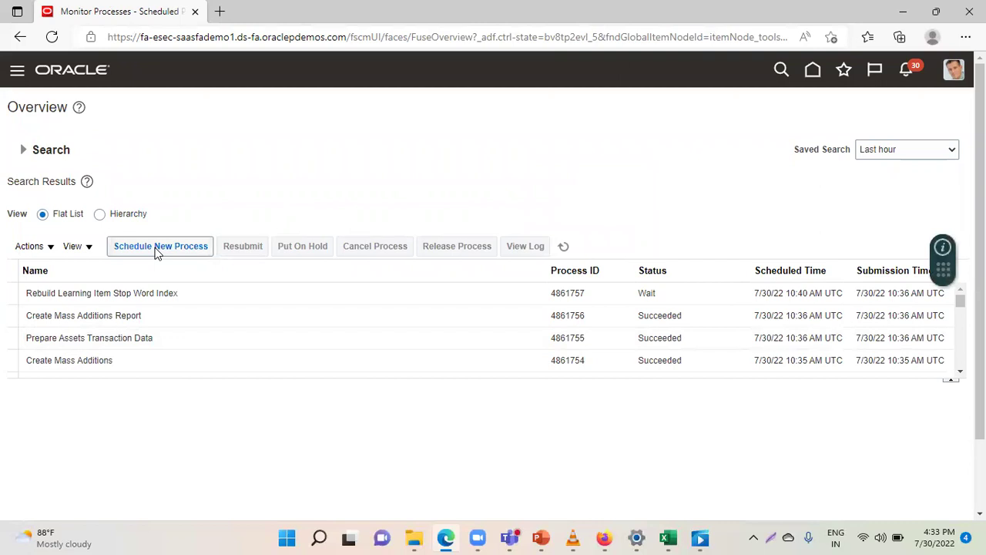
pyautogui.click(156, 251)
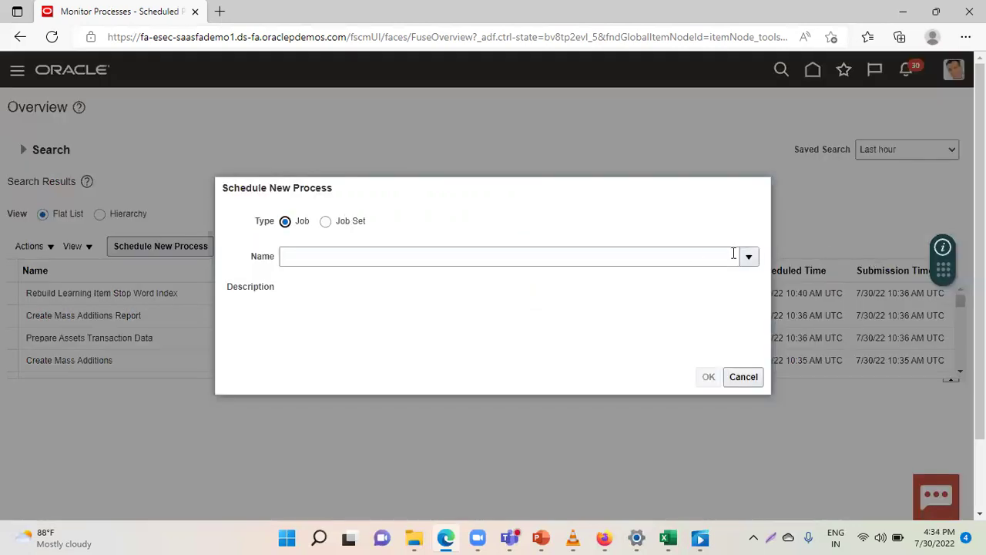
pyautogui.click(749, 256)
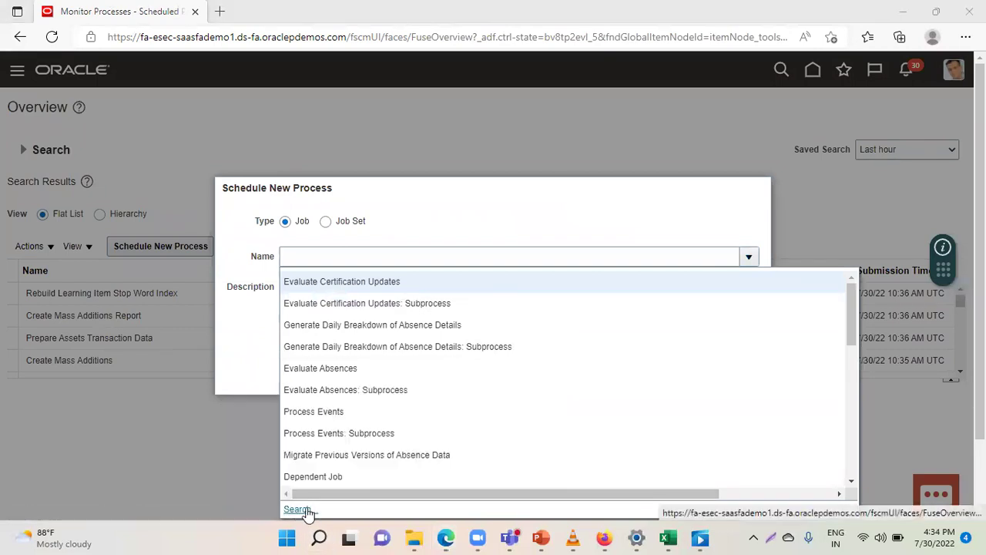
pyautogui.click(308, 508)
pyautogui.click(344, 262)
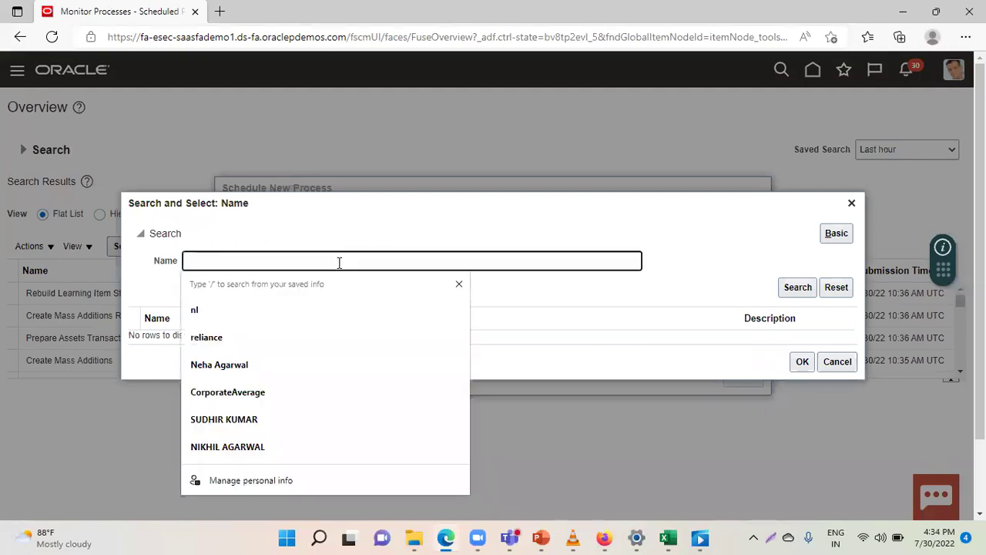
pyautogui.write('Create Mas')
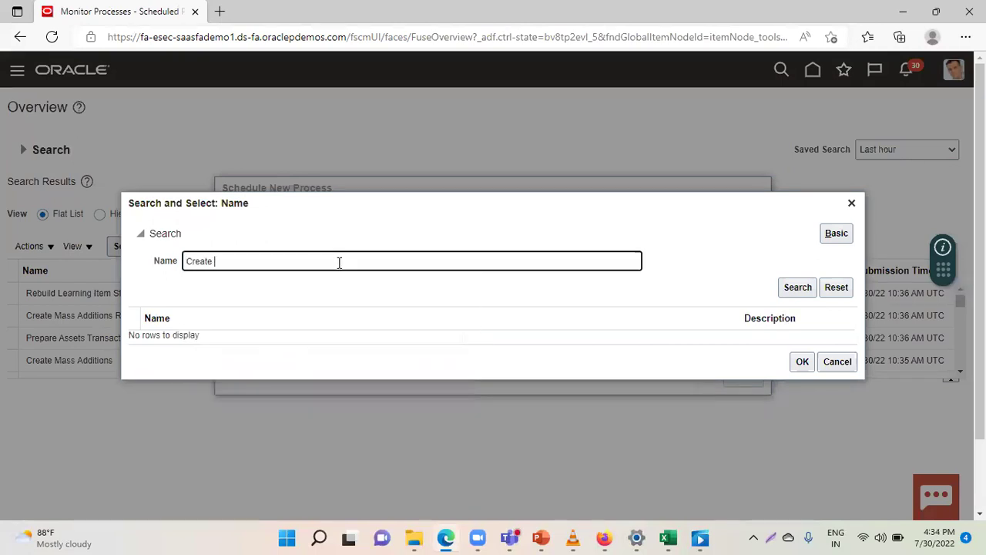
pyautogui.write('s addition')
pyautogui.click(800, 288)
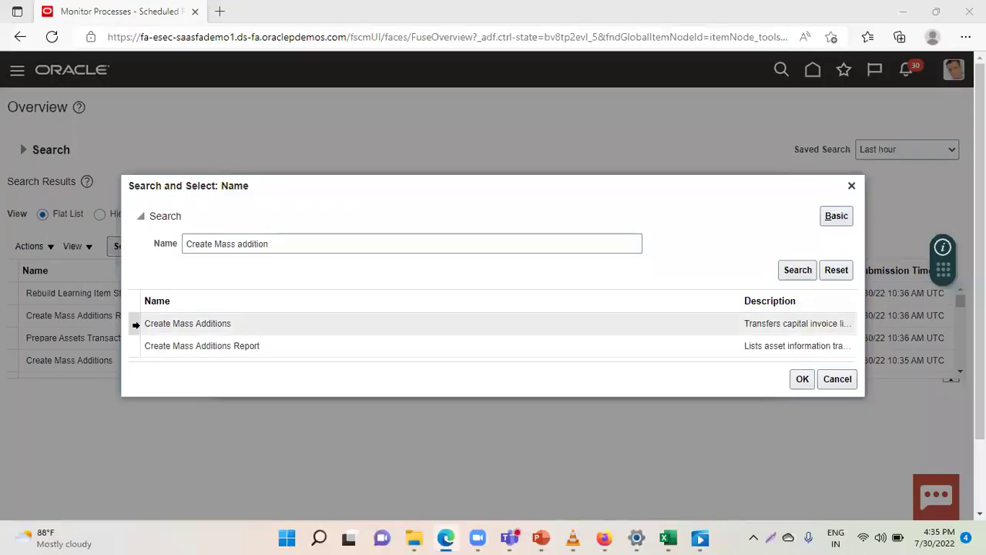
pyautogui.click(136, 325)
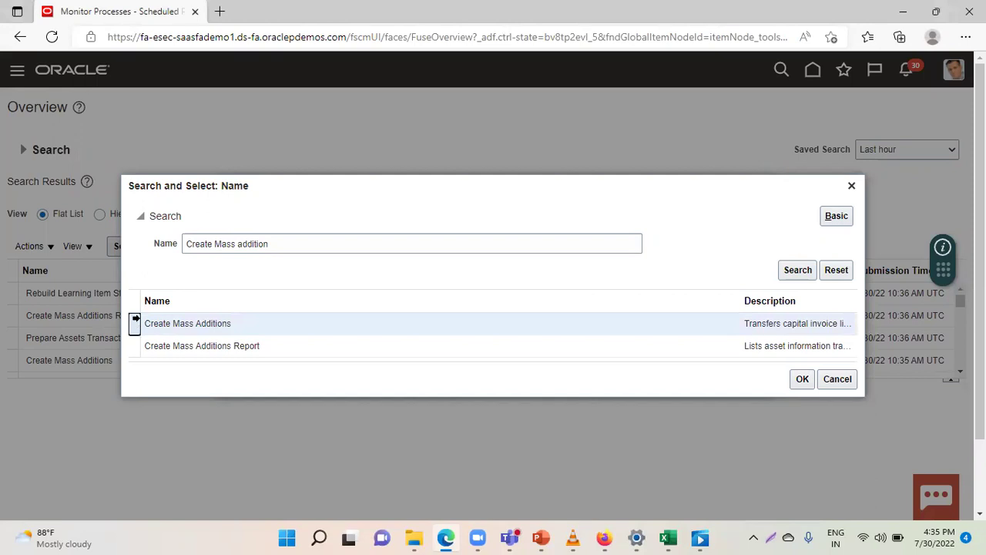
pyautogui.click(802, 380)
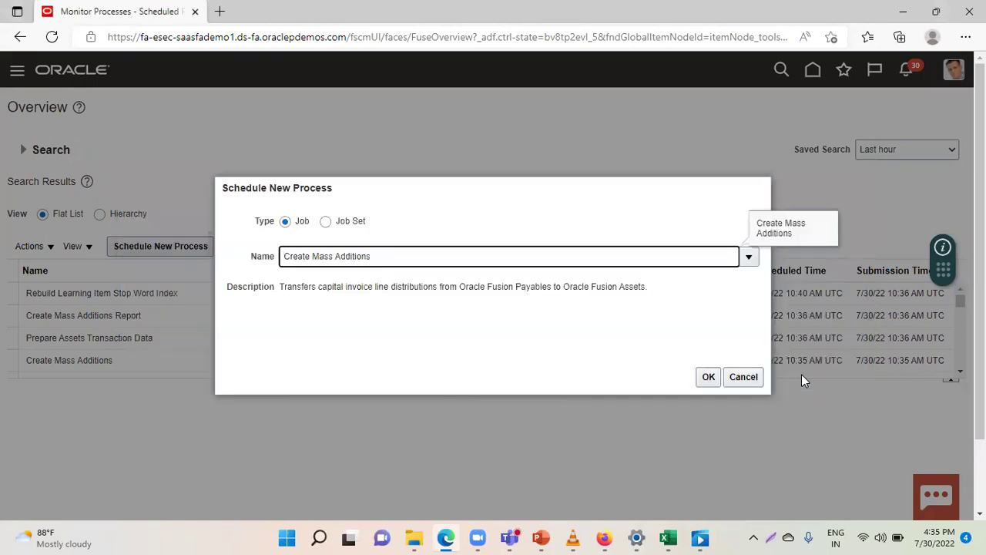
pyautogui.click(700, 379)
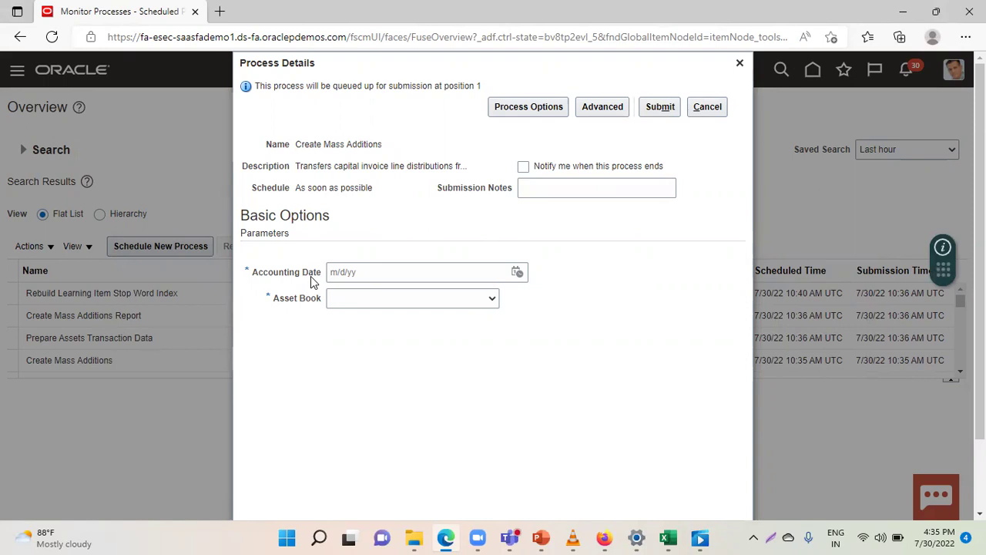
# Step: Set accounting date 7/30/22 and asset book HT CORPORATE BOOK, then submit the process
pyautogui.click(517, 274)
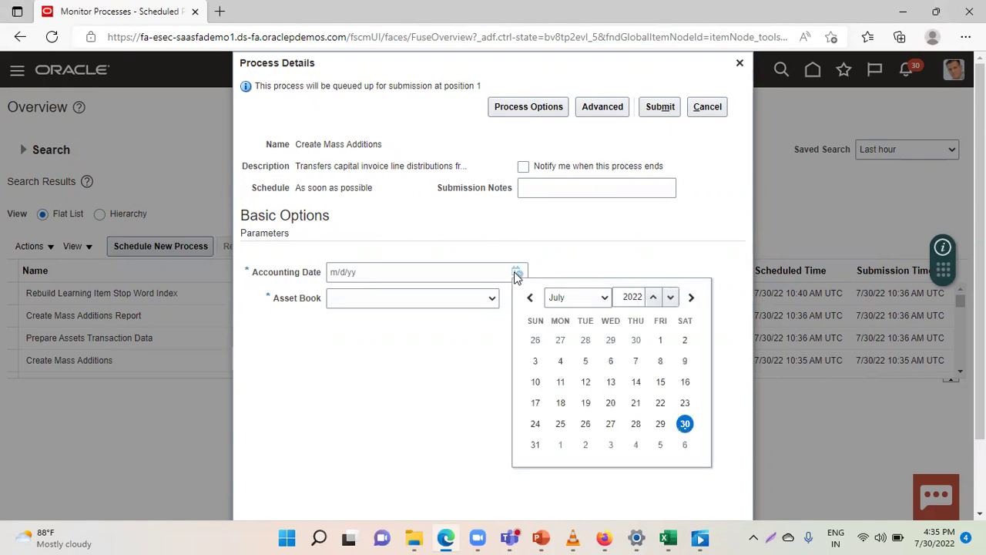
pyautogui.click(685, 424)
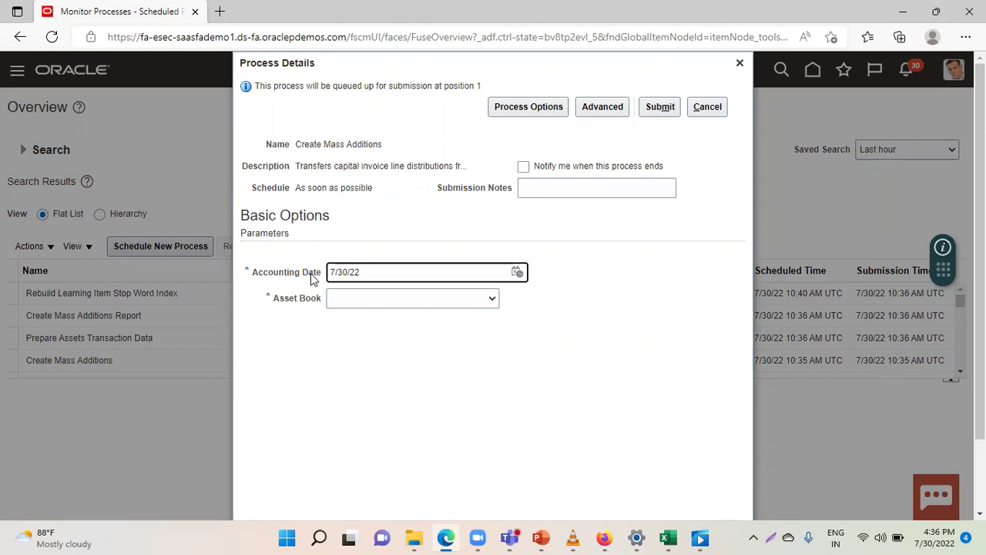
pyautogui.click(441, 304)
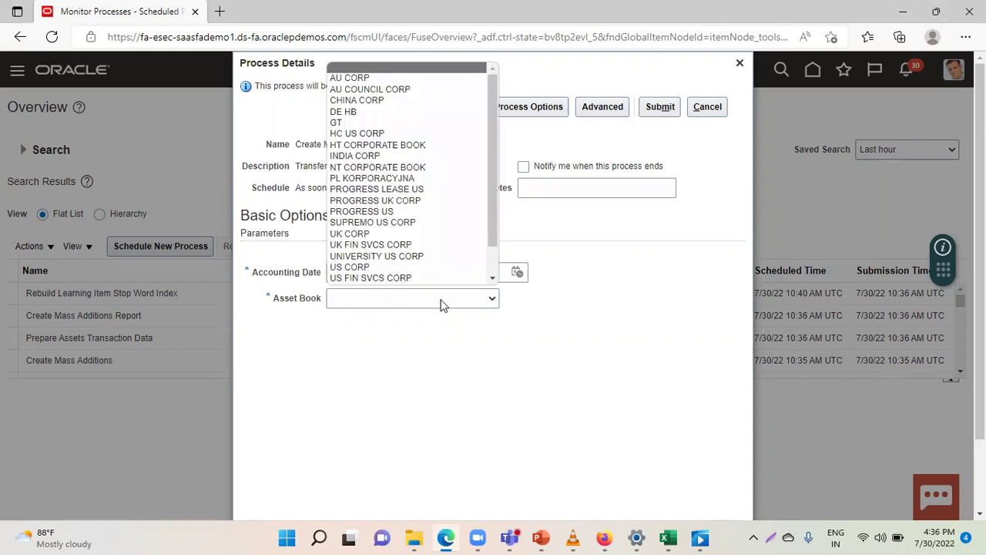
pyautogui.click(395, 145)
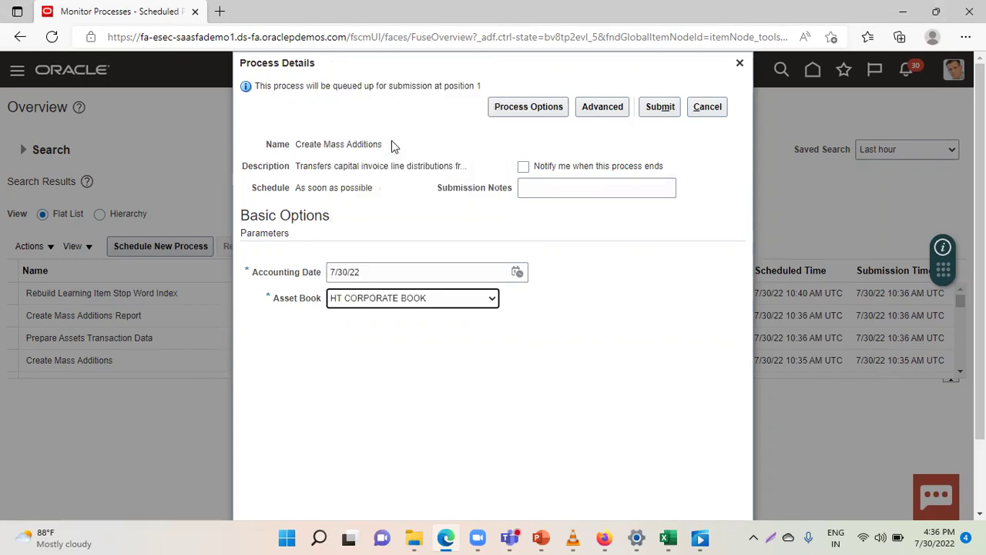
pyautogui.click(657, 112)
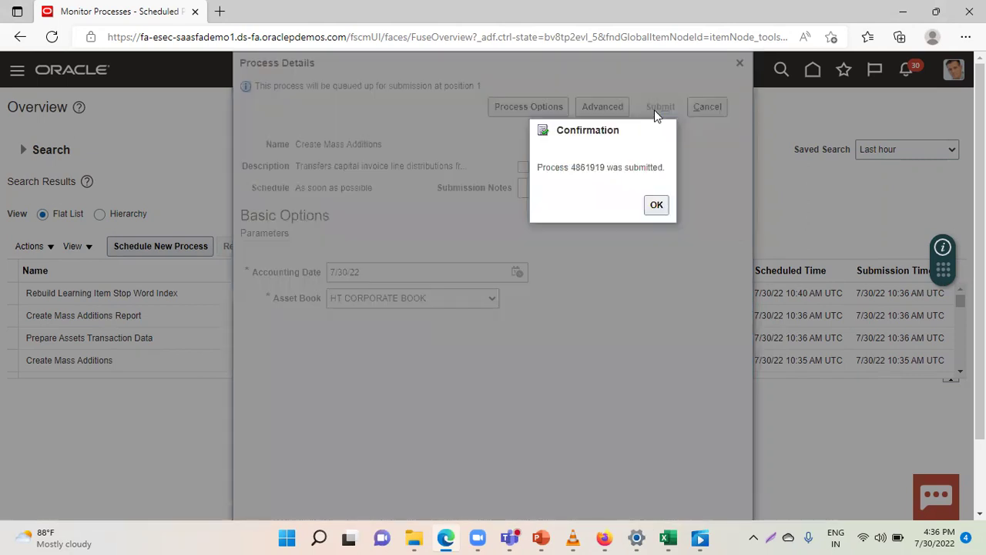
pyautogui.click(653, 202)
# Step: Refresh the process list until Create Mass Additions Report 4861924 shows Completed
pyautogui.click(567, 247)
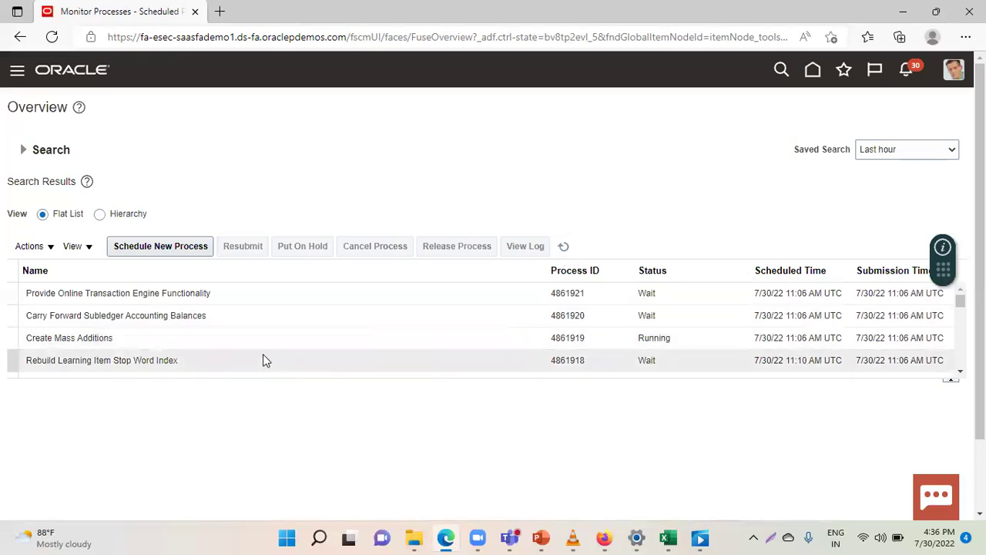
pyautogui.click(564, 246)
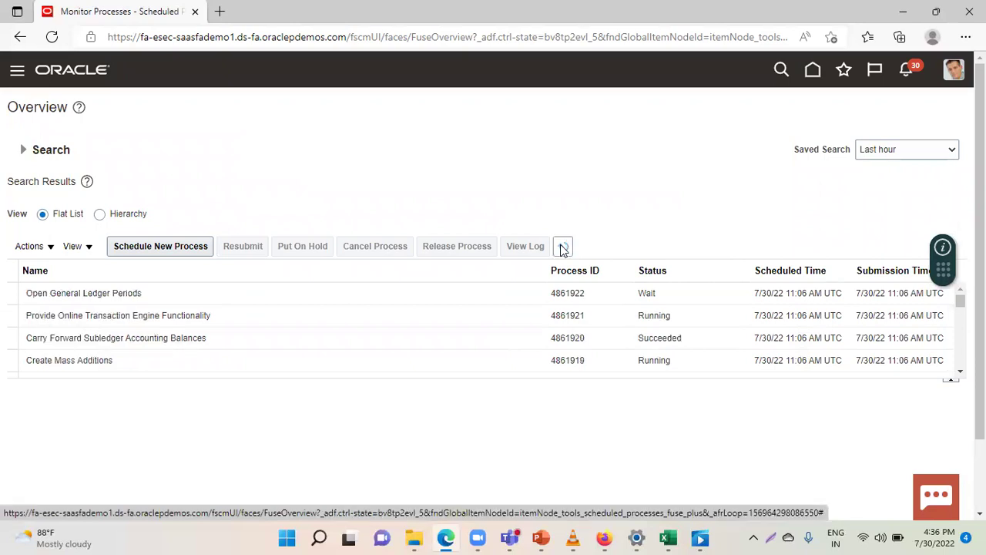
pyautogui.click(568, 247)
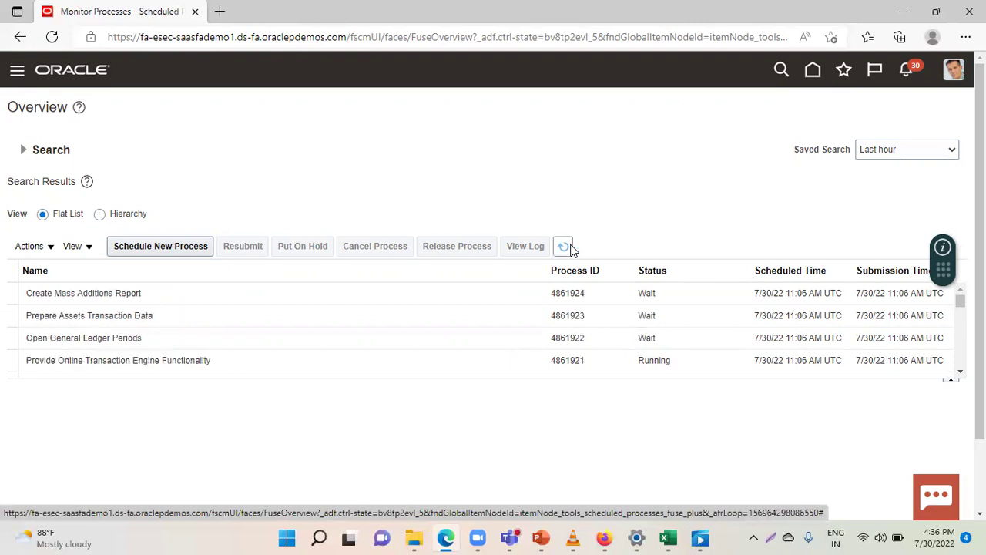
pyautogui.click(566, 247)
pyautogui.click(570, 249)
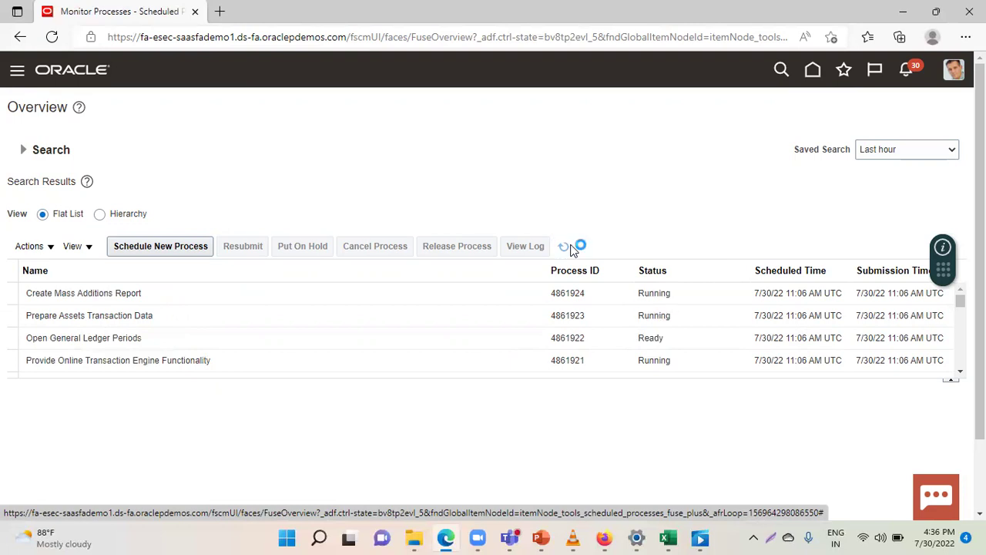
pyautogui.click(570, 249)
pyautogui.click(571, 249)
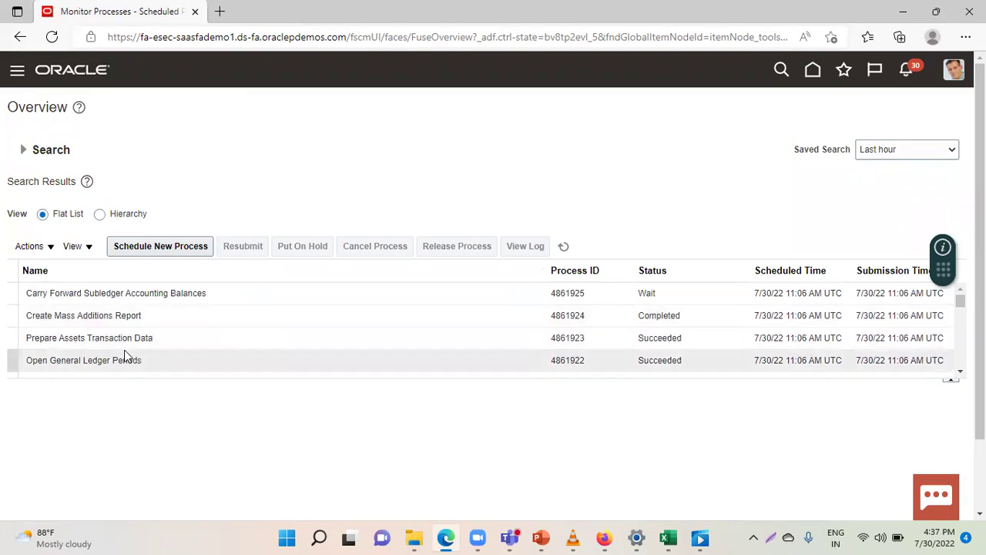
# Step: Go to Fixed Assets > Assets from the Navigator to see the HT CORPORATE BOOK - USD additions
pyautogui.click(17, 76)
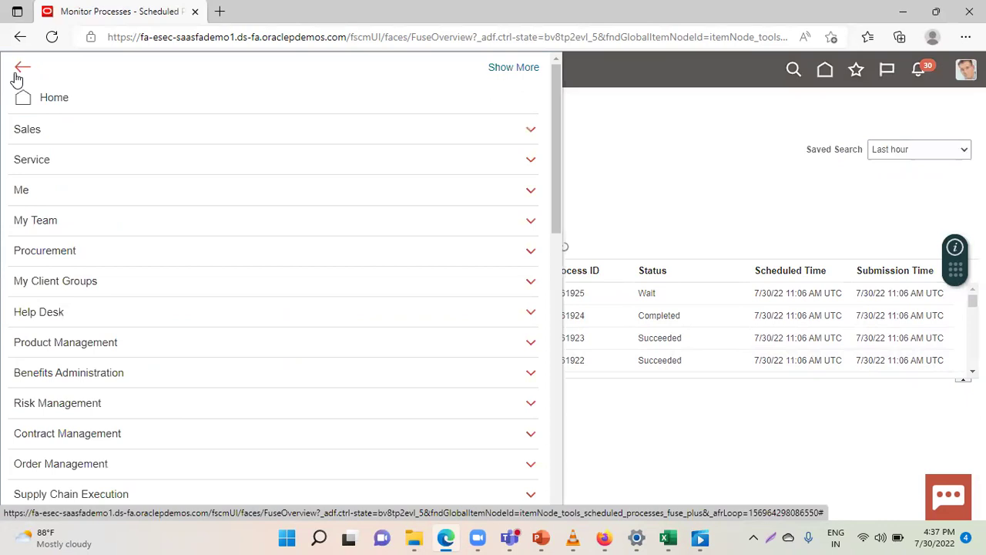
pyautogui.scroll(-4, 266, 377)
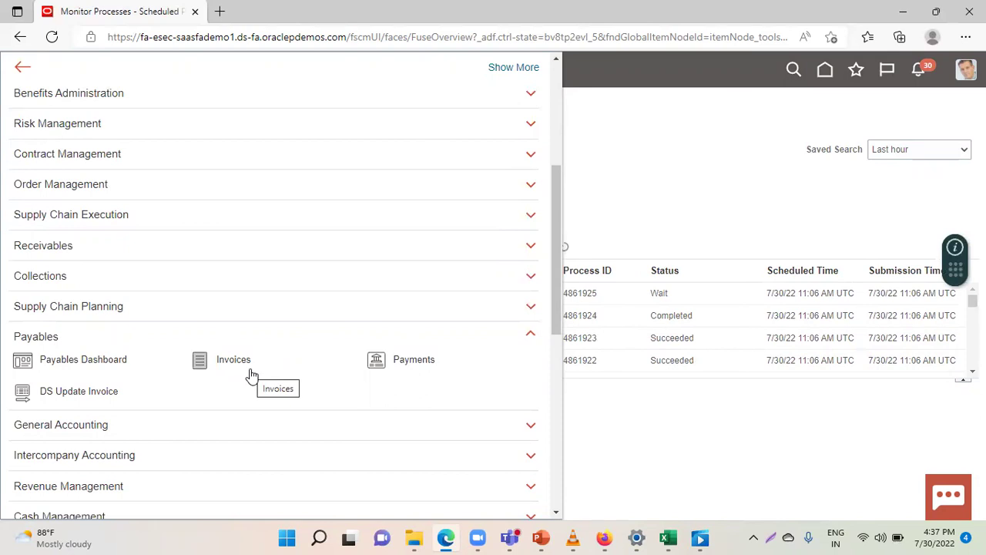
pyautogui.scroll(-2, 139, 301)
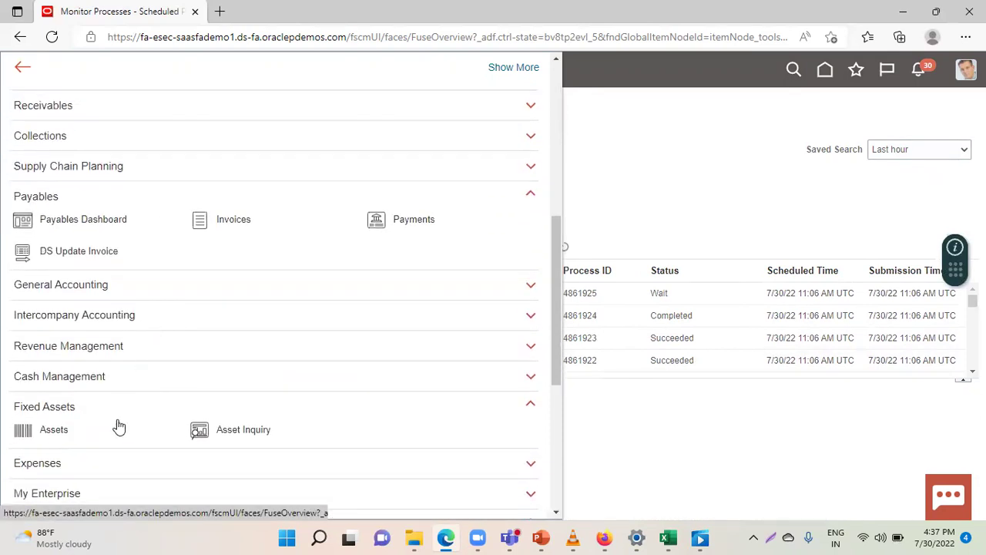
pyautogui.click(31, 431)
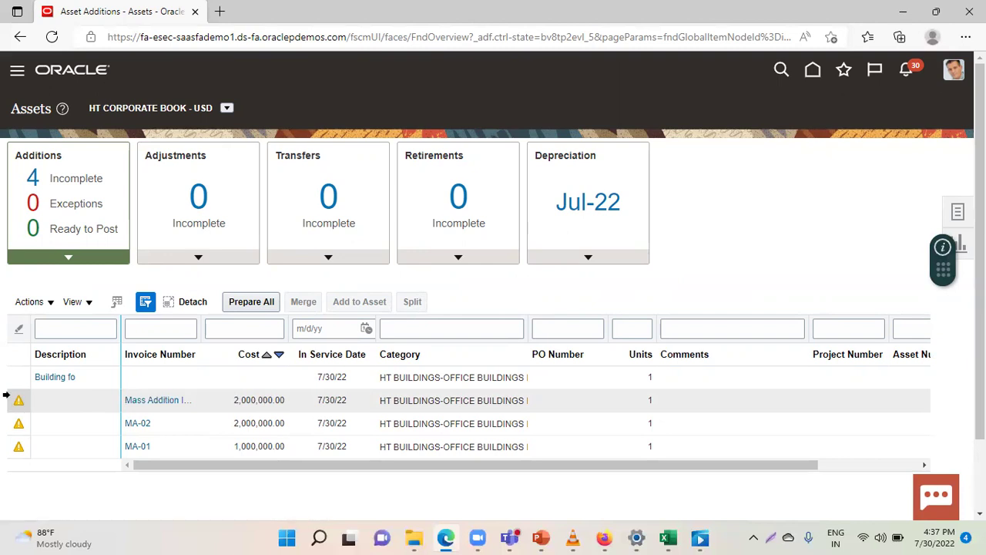
# Step: Open the incomplete Mass Addition Inv-01 line for editing, showing tax lines totalling 2,190,000.00
pyautogui.click(17, 399)
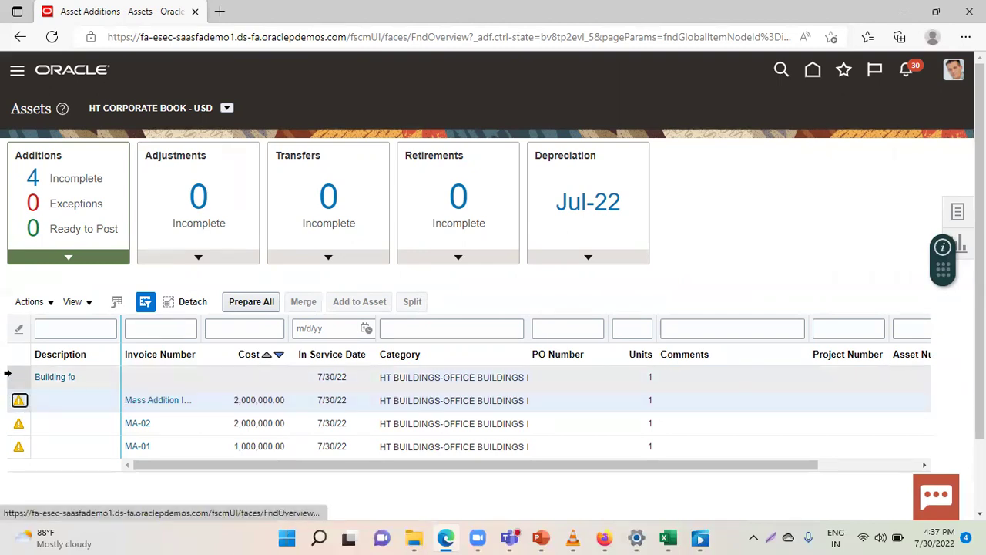
pyautogui.click(46, 307)
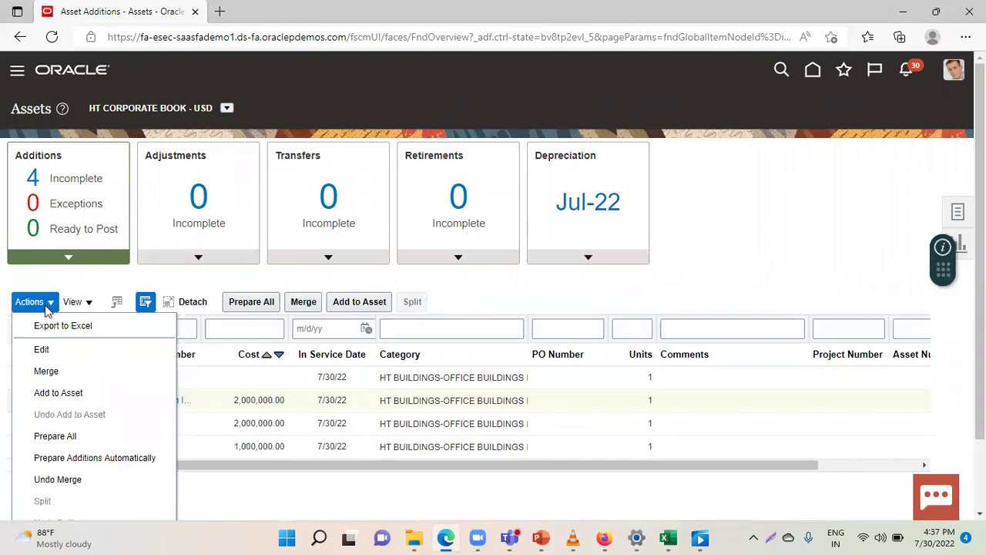
pyautogui.click(42, 349)
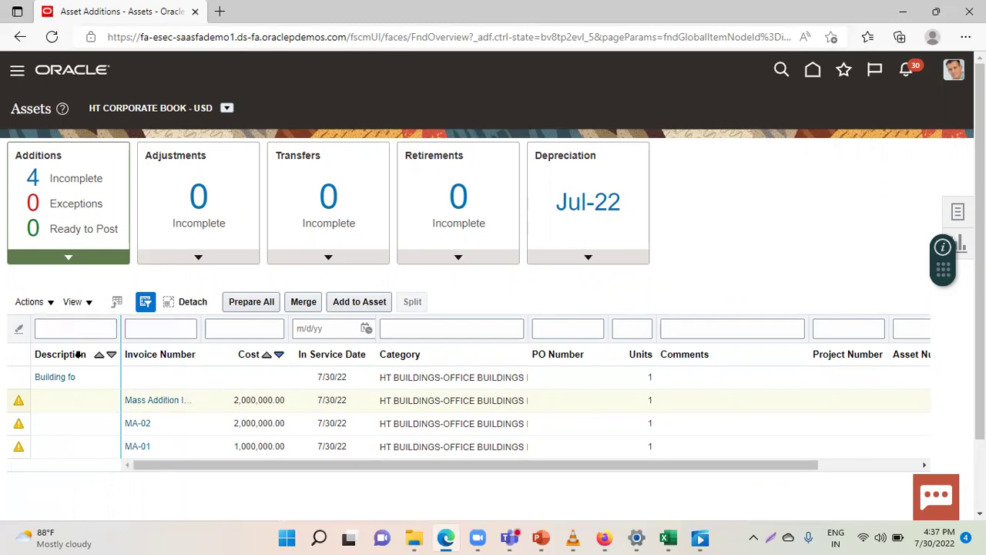
pyautogui.click(52, 405)
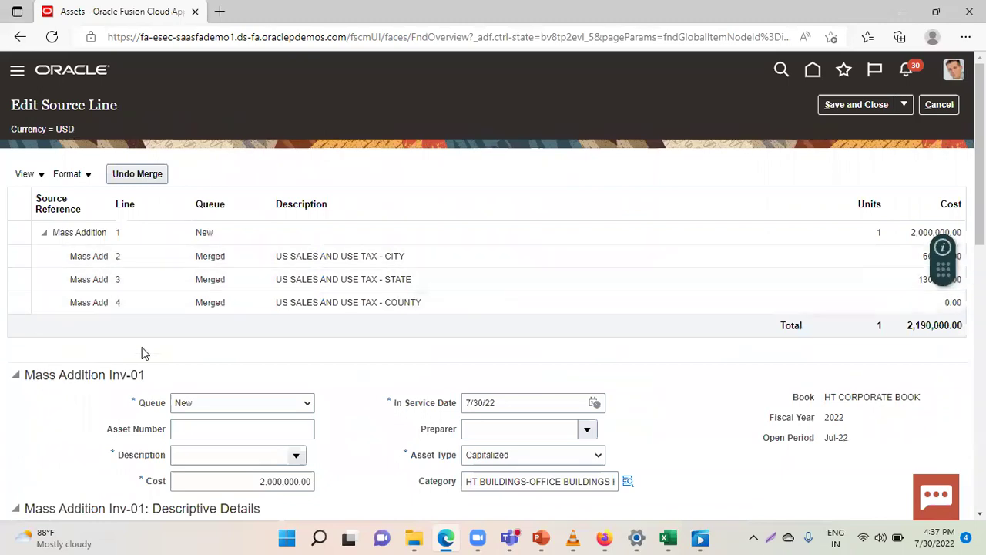
# Step: Set the mass addition's queue to Post
pyautogui.scroll(-1, 102, 408)
pyautogui.scroll(-1, 103, 408)
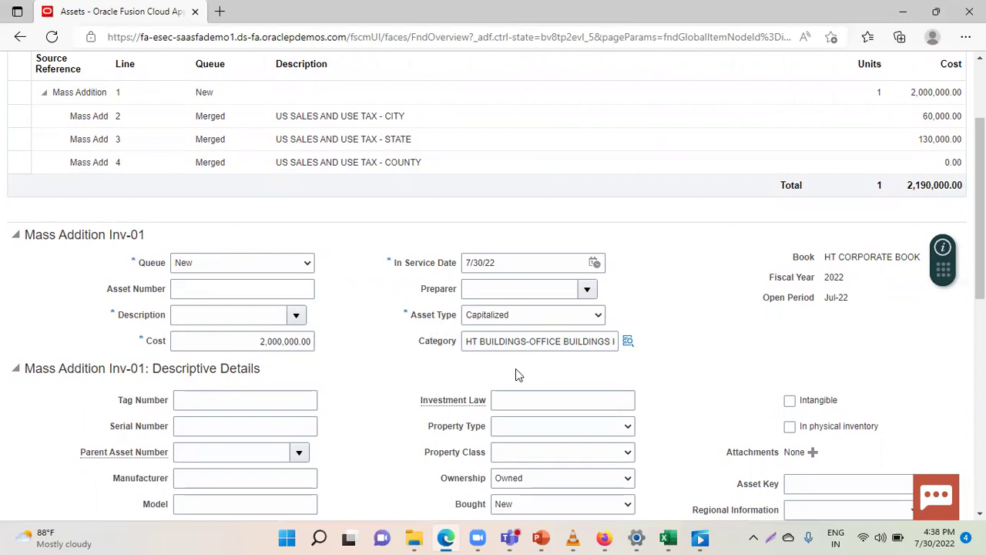
pyautogui.click(198, 265)
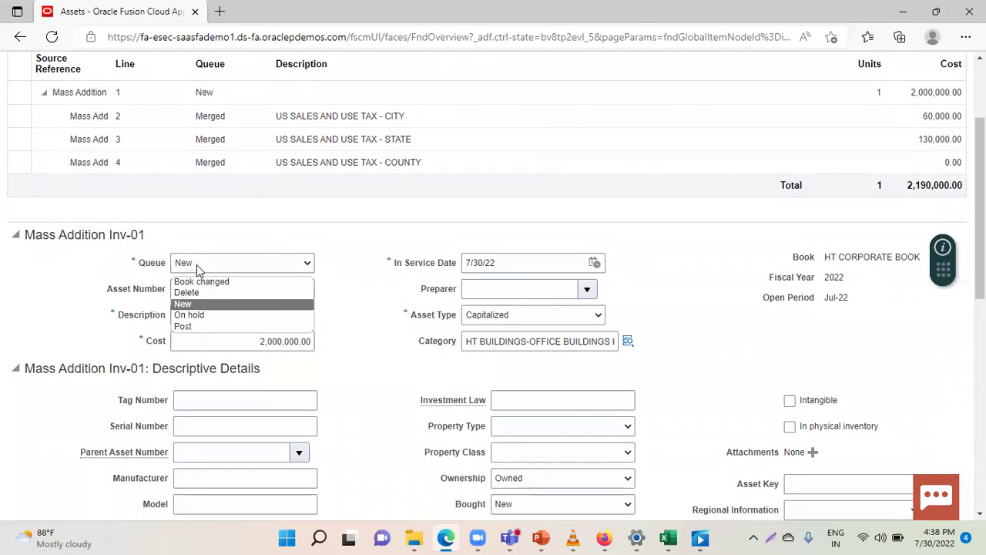
pyautogui.click(189, 326)
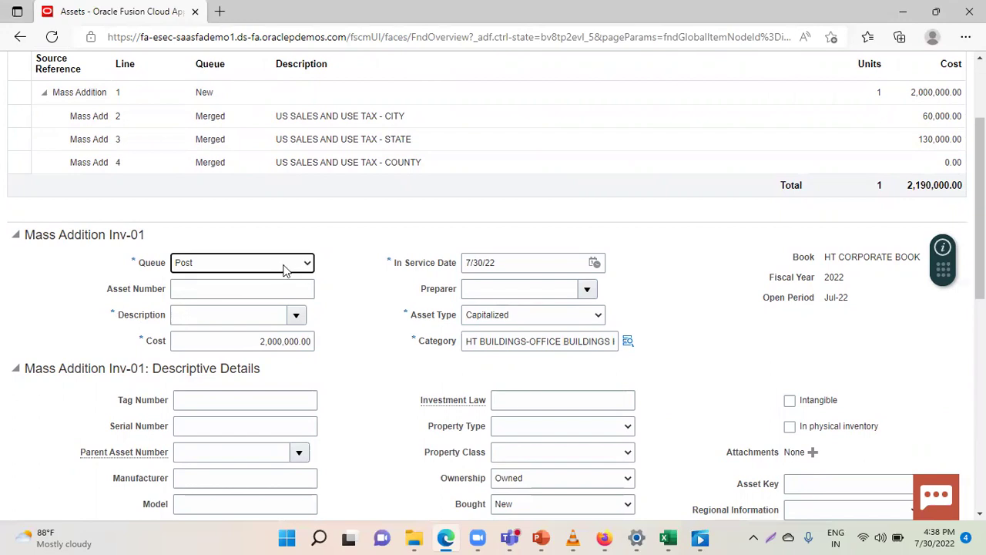
# Step: Enter asset number MA-01 and description 'Mass Addition FA', keeping asset type Capitalized
pyautogui.click(200, 289)
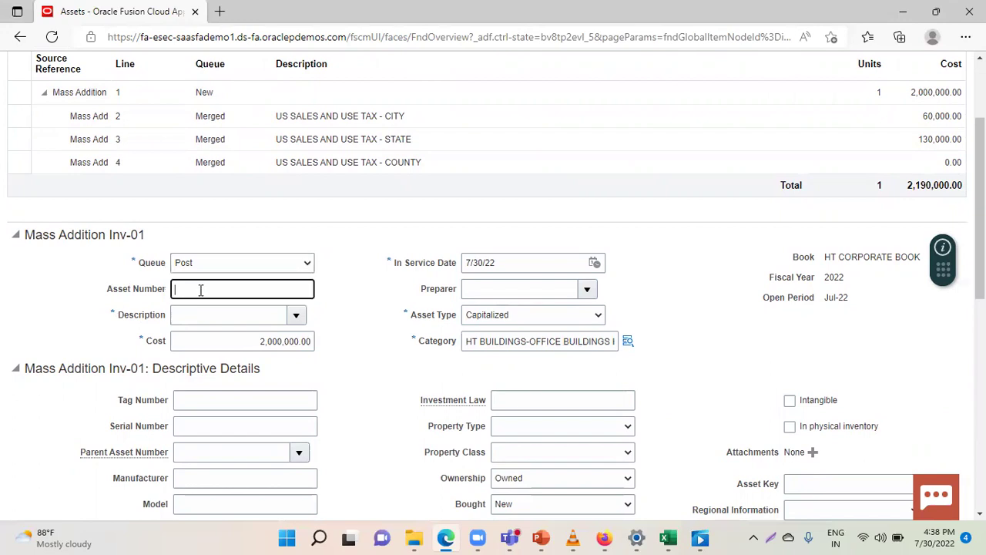
pyautogui.write('MA-01')
pyautogui.click(215, 316)
pyautogui.write('Mass Addition')
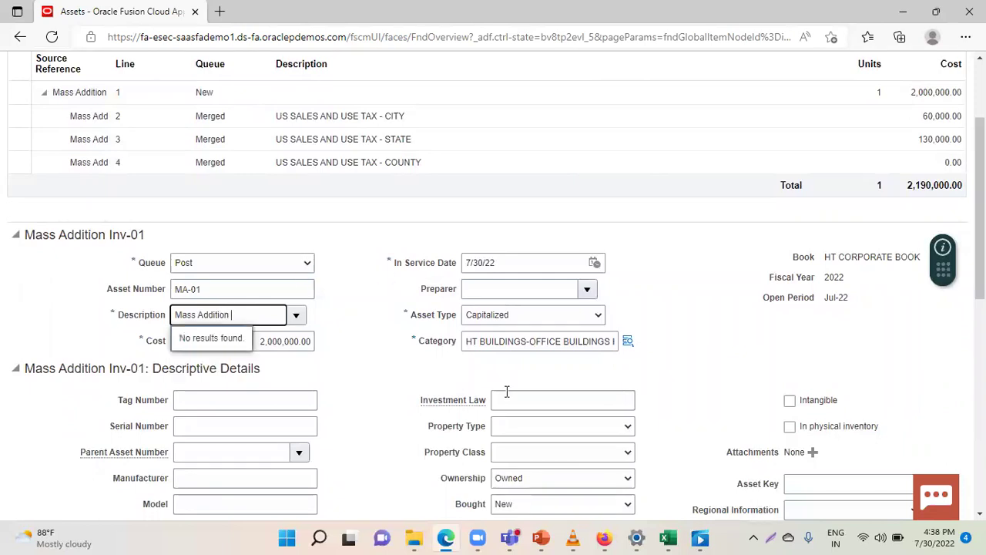
pyautogui.write('FA')
pyautogui.click(705, 315)
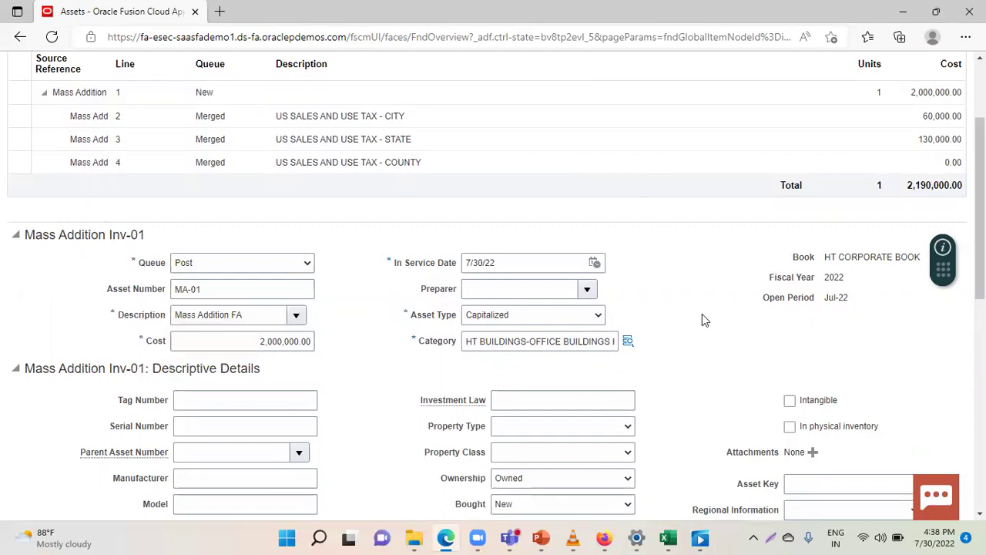
pyautogui.click(488, 318)
pyautogui.click(488, 319)
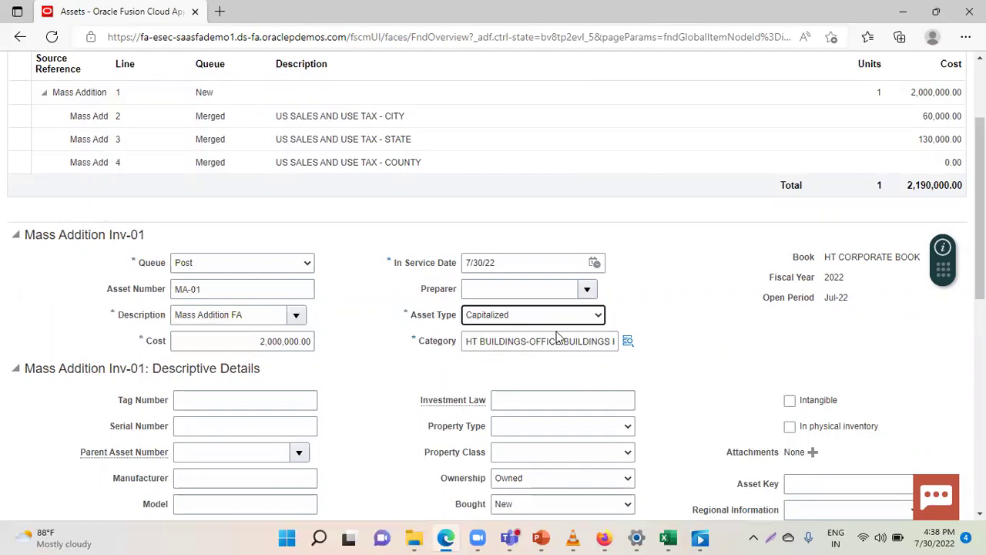
# Step: Assign the asset's single unit to an employee, then show the General financial details
pyautogui.scroll(-2, 652, 322)
pyautogui.scroll(-1, 652, 329)
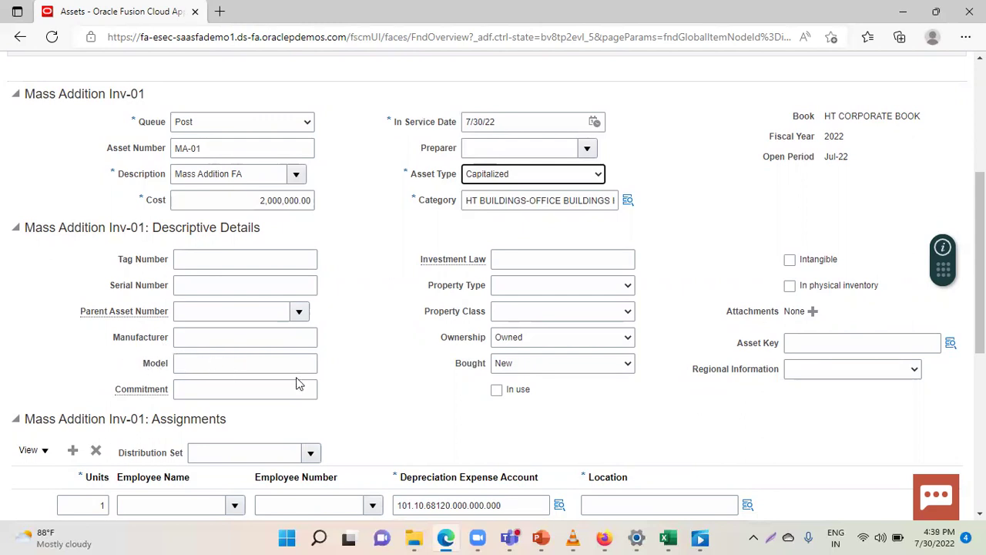
pyautogui.scroll(-2, 416, 373)
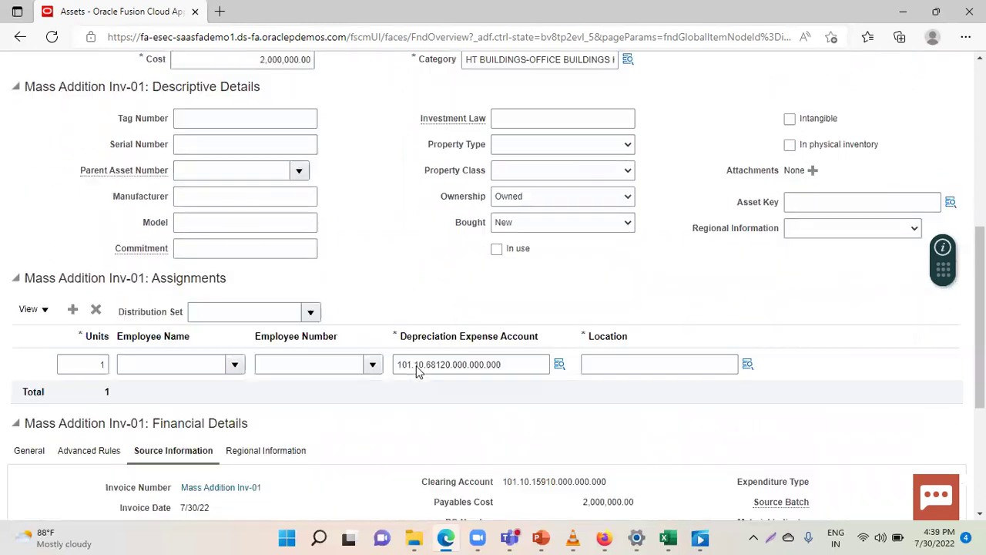
pyautogui.click(234, 365)
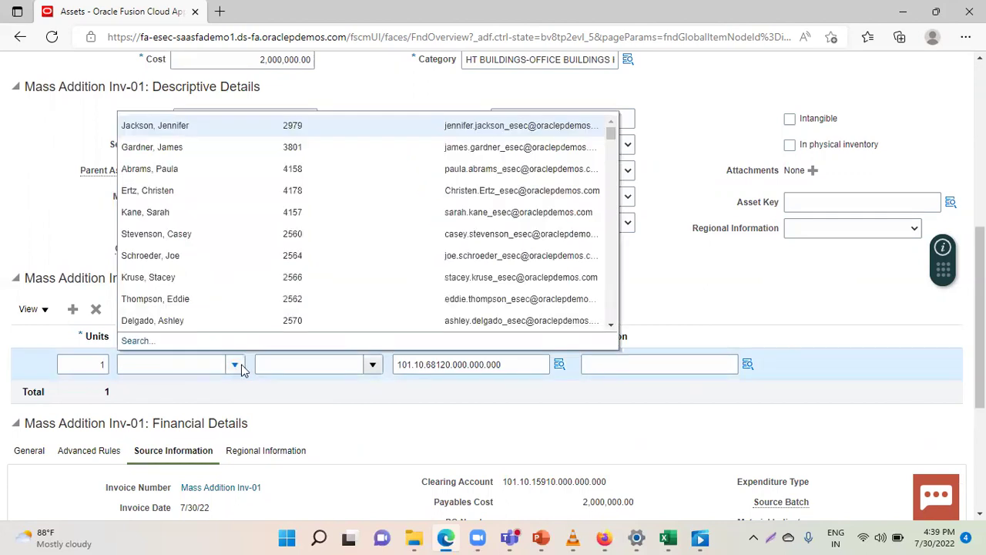
pyautogui.click(160, 169)
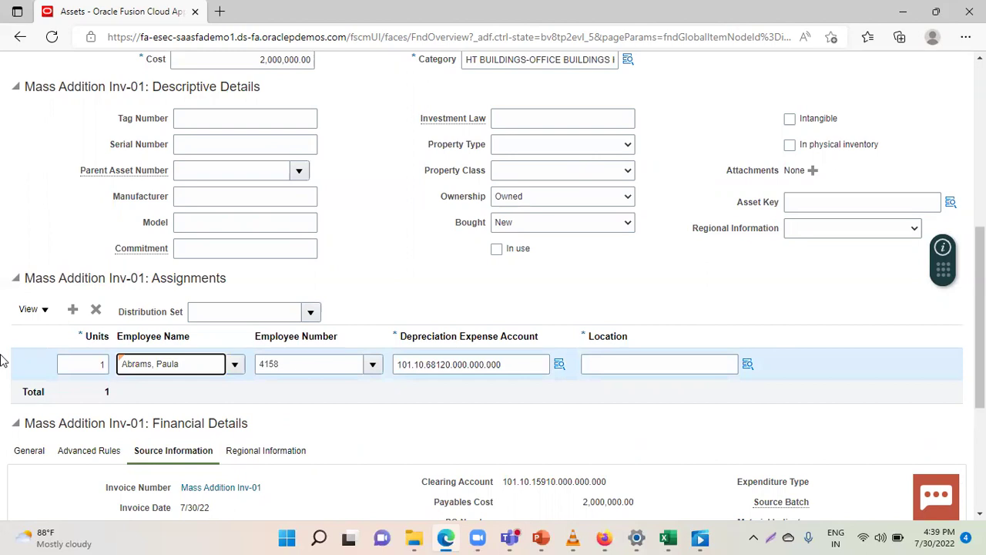
pyautogui.scroll(-3, 61, 454)
pyautogui.click(27, 242)
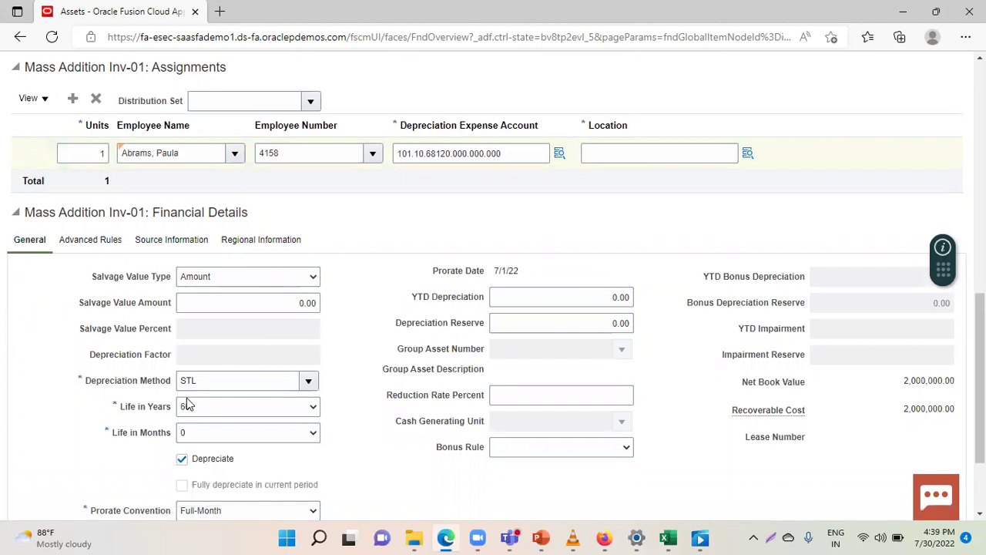
# Step: Set life in years to 40 and review the Dell Inc. invoice source information
pyautogui.click(214, 411)
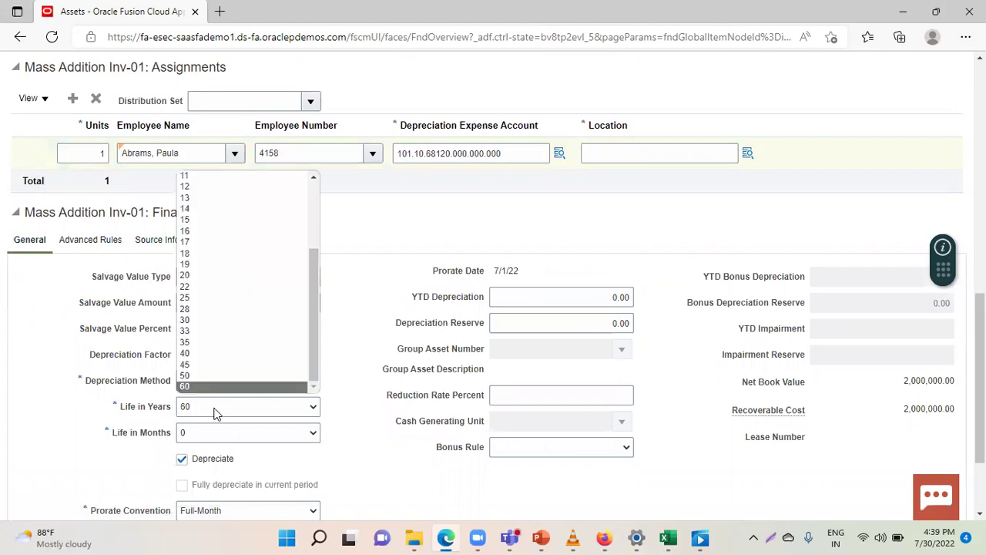
pyautogui.click(197, 354)
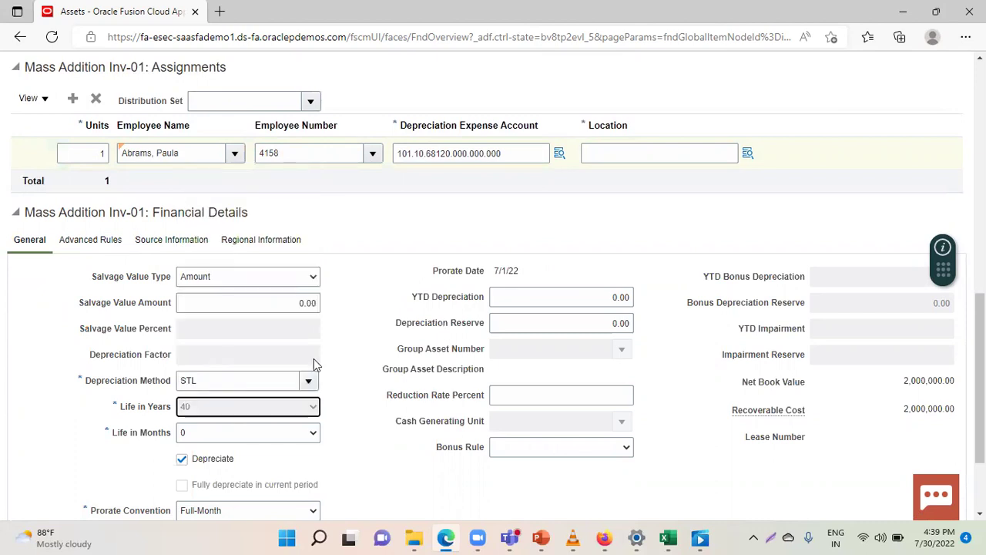
pyautogui.scroll(-2, 371, 466)
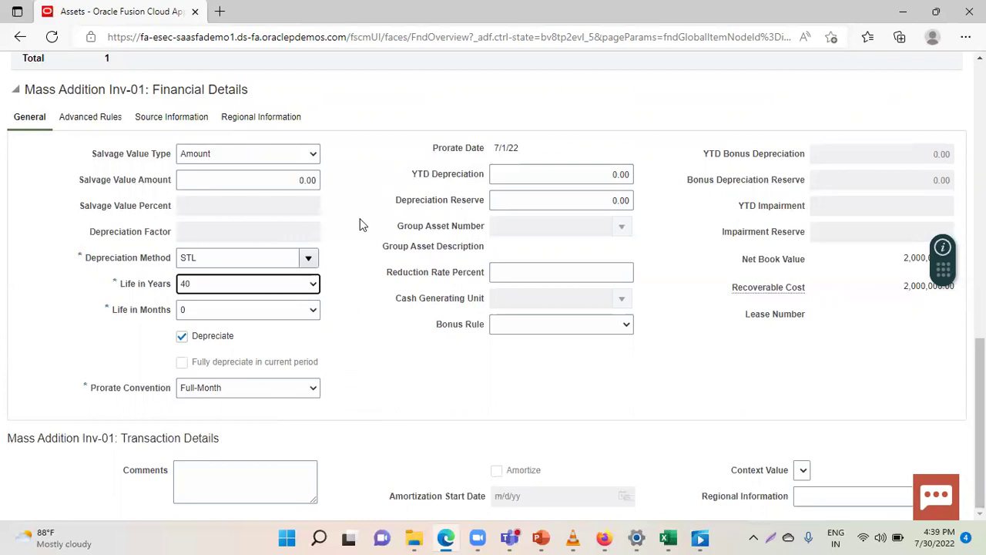
pyautogui.scroll(1, 193, 270)
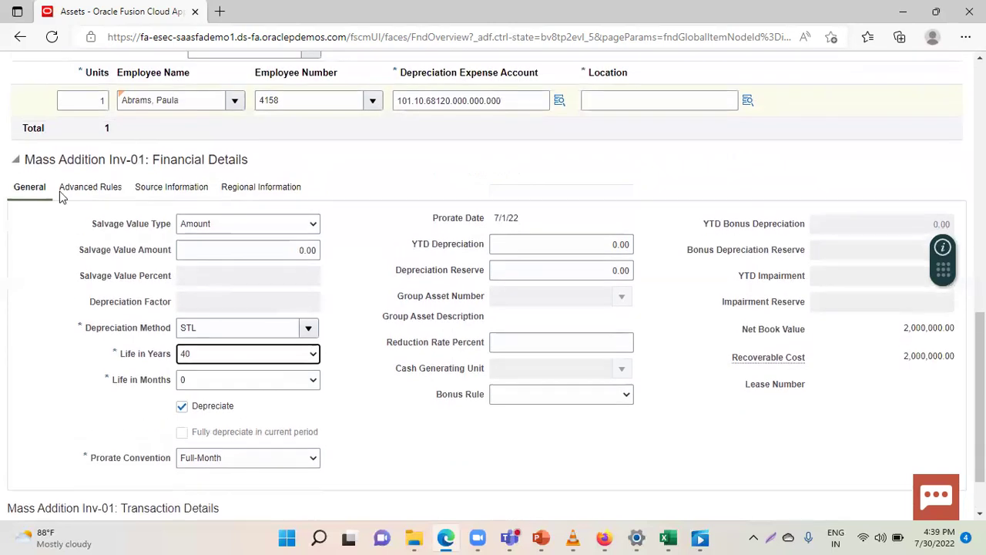
pyautogui.click(170, 187)
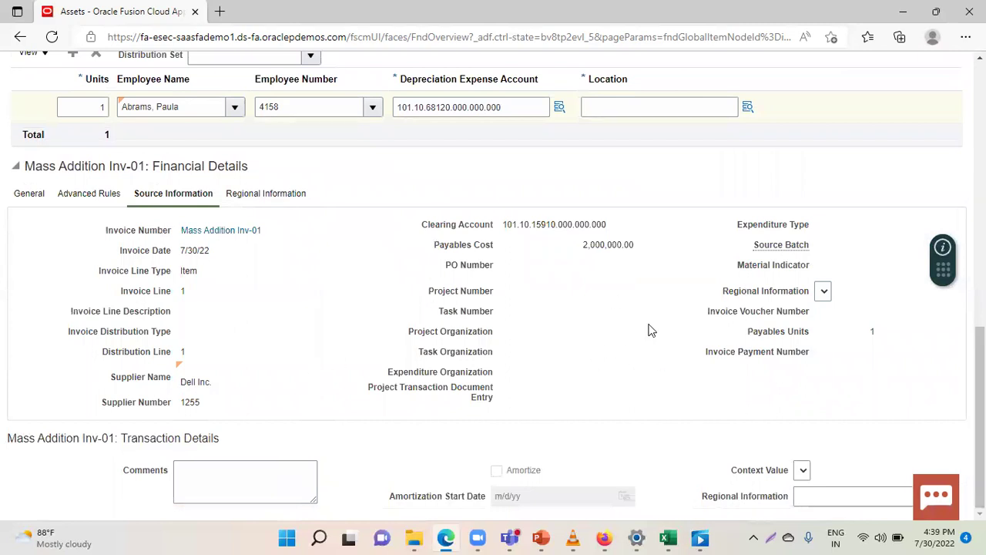
pyautogui.scroll(2, 561, 285)
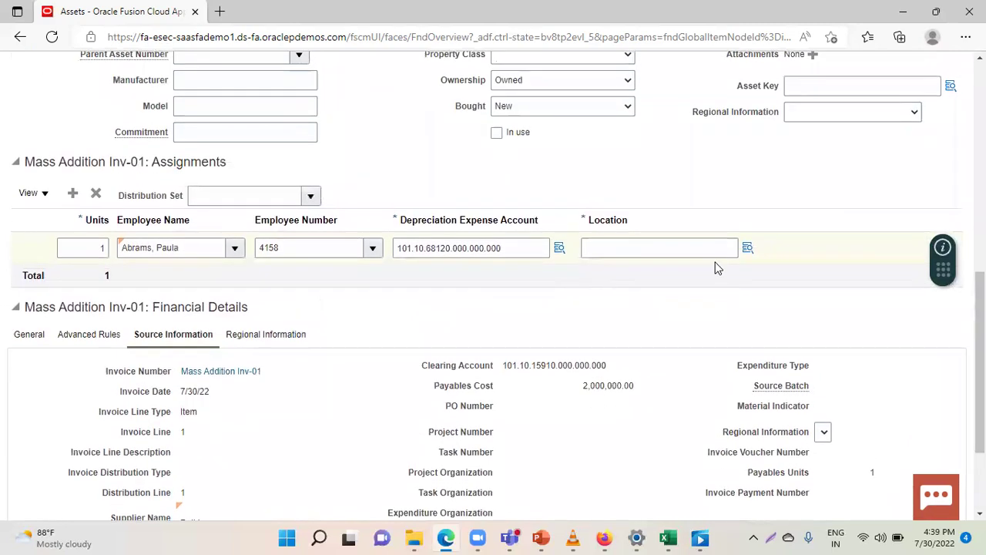
# Step: Set the assignment location to country AUSTRALIA, state BE, city AUSTIN, building OFFICE
pyautogui.click(746, 246)
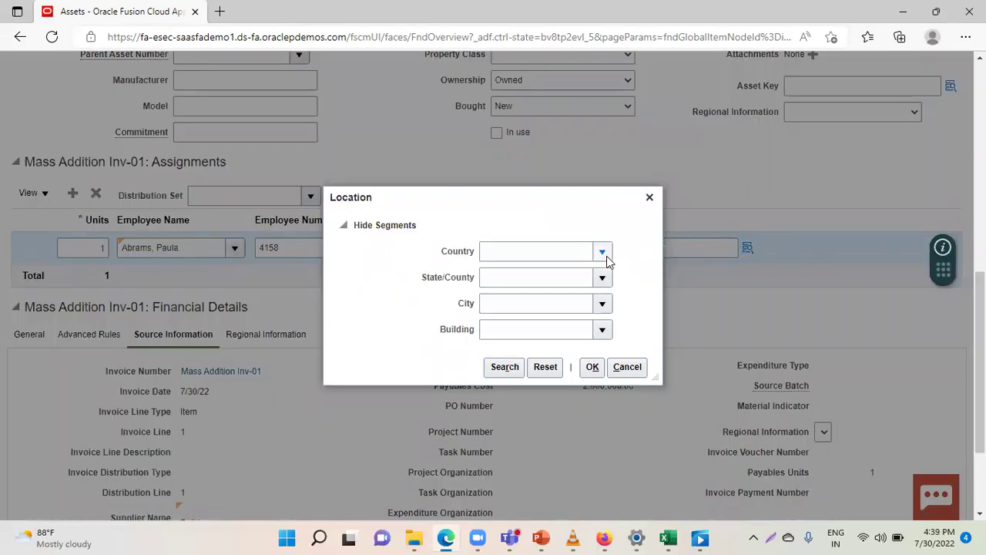
pyautogui.click(601, 254)
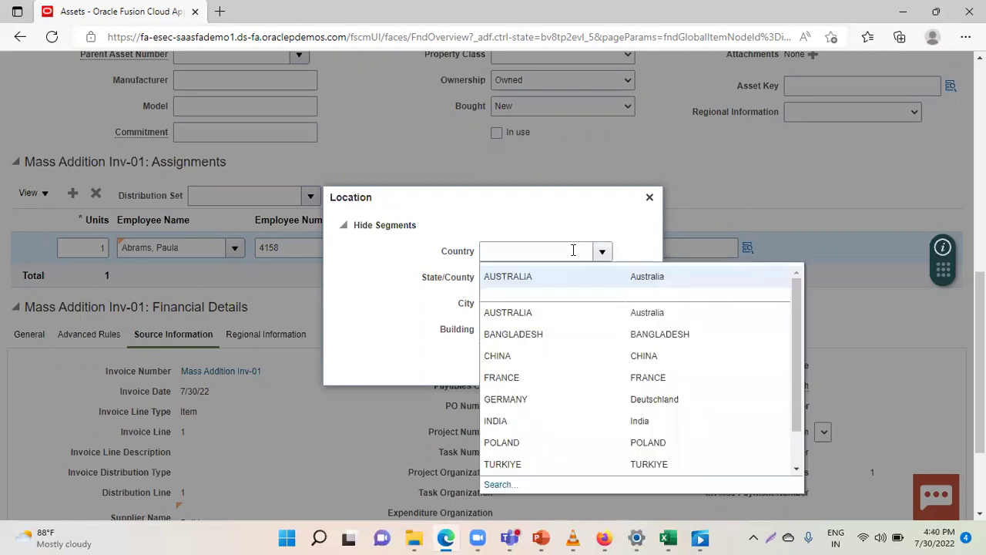
pyautogui.click(537, 278)
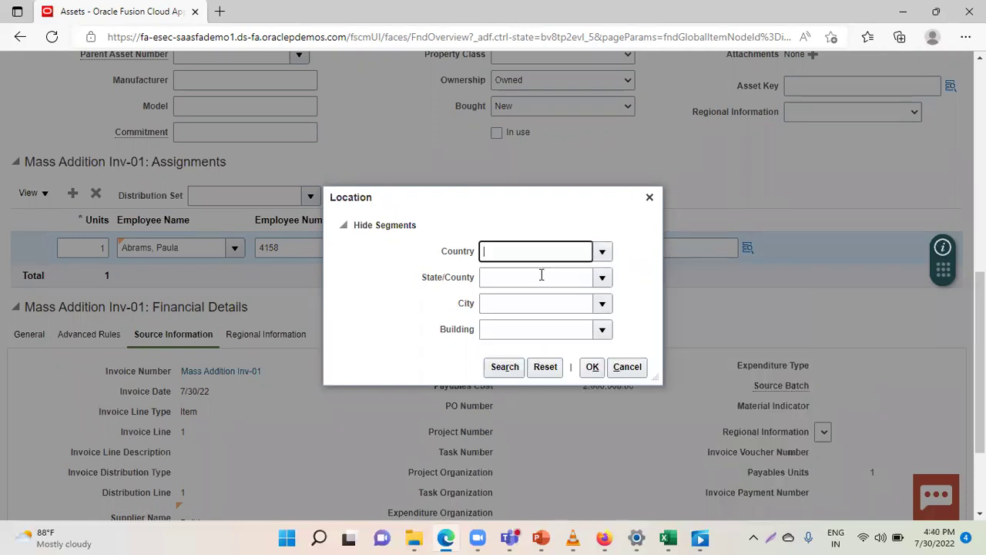
pyautogui.click(599, 278)
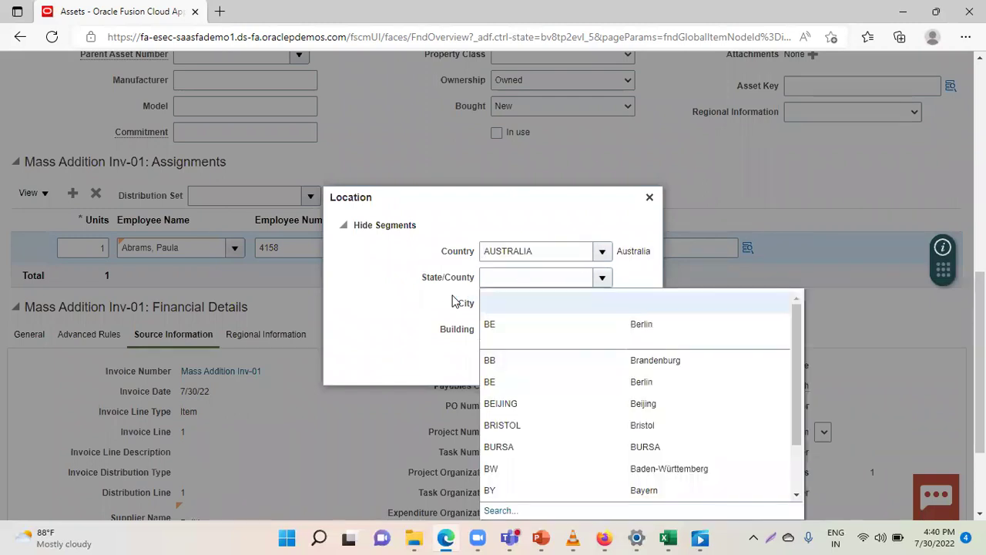
pyautogui.click(613, 323)
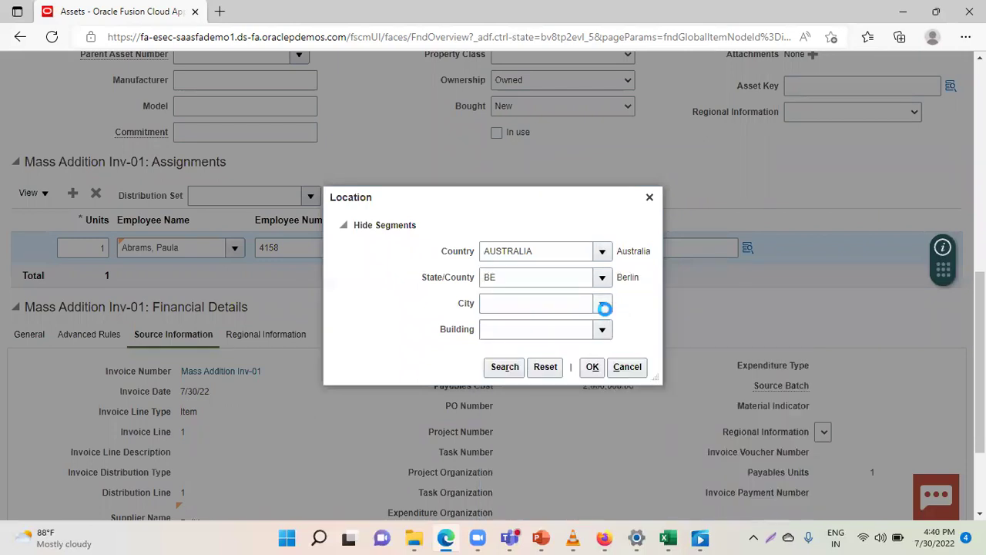
pyautogui.click(603, 303)
pyautogui.click(506, 177)
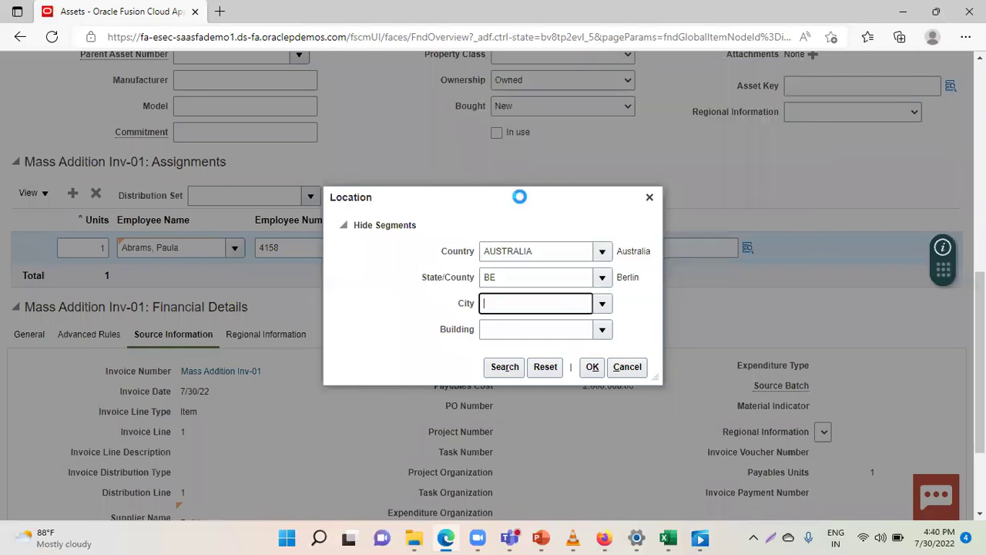
pyautogui.click(597, 330)
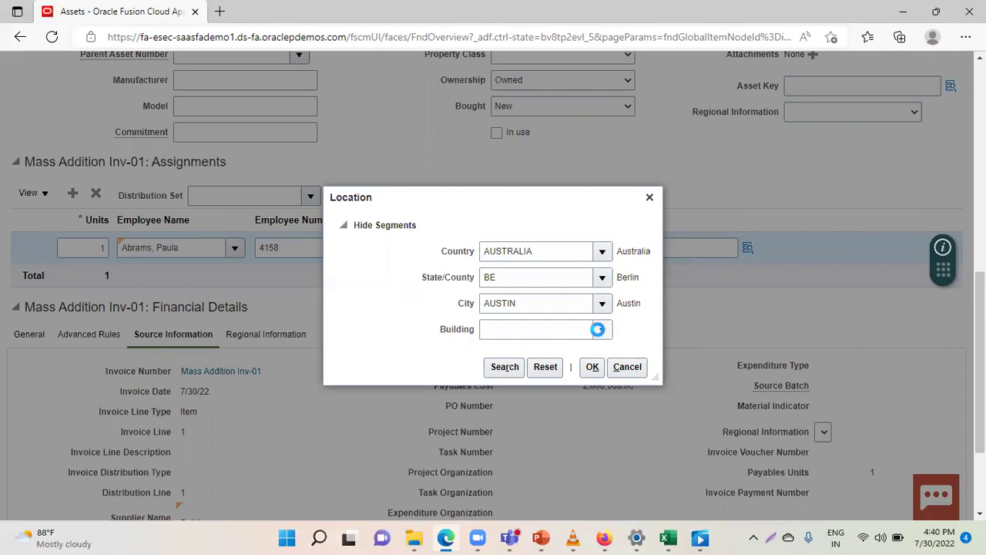
pyautogui.click(515, 245)
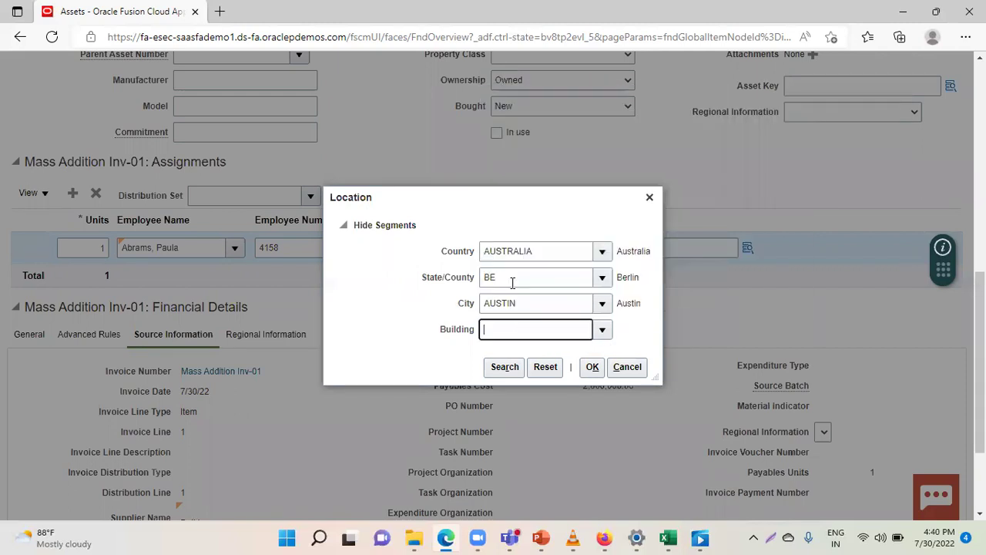
pyautogui.click(593, 368)
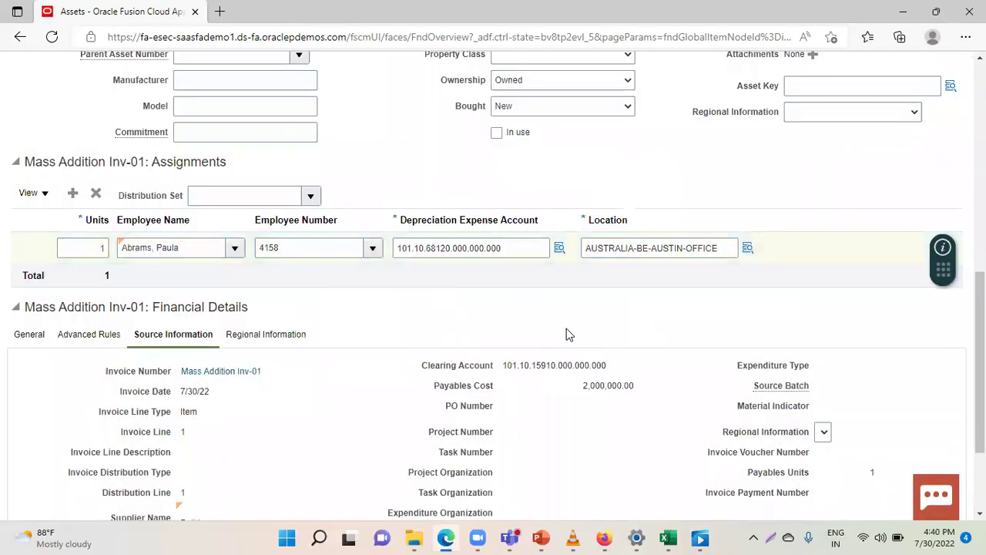
pyautogui.scroll(2, 566, 331)
# Step: Save and close the edited source line for asset MA-01
pyautogui.scroll(5, 567, 335)
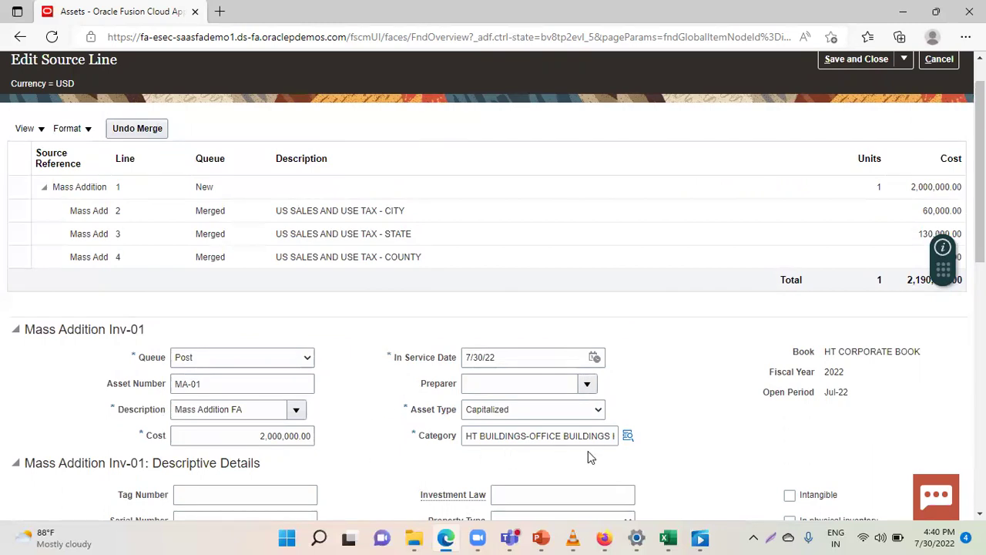
pyautogui.scroll(1, 598, 386)
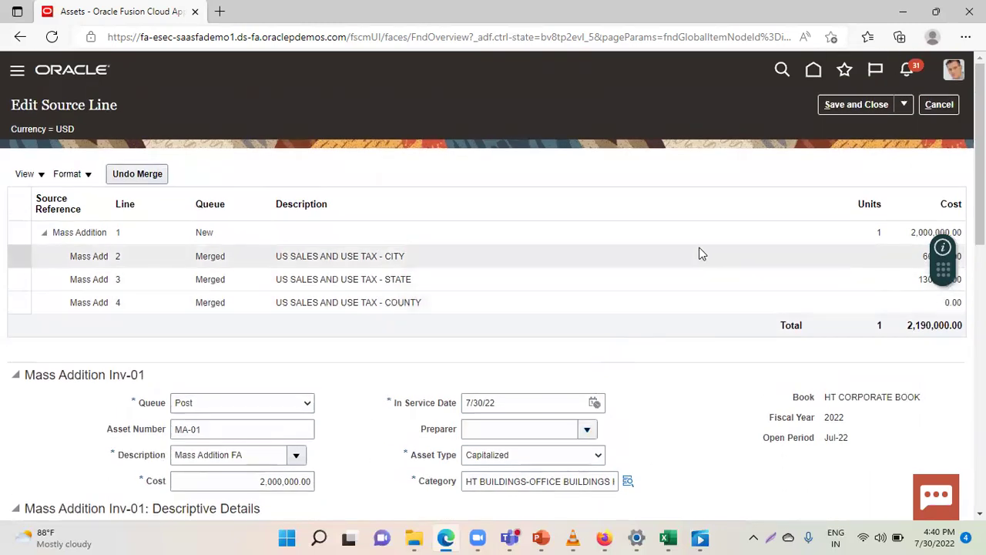
pyautogui.click(848, 105)
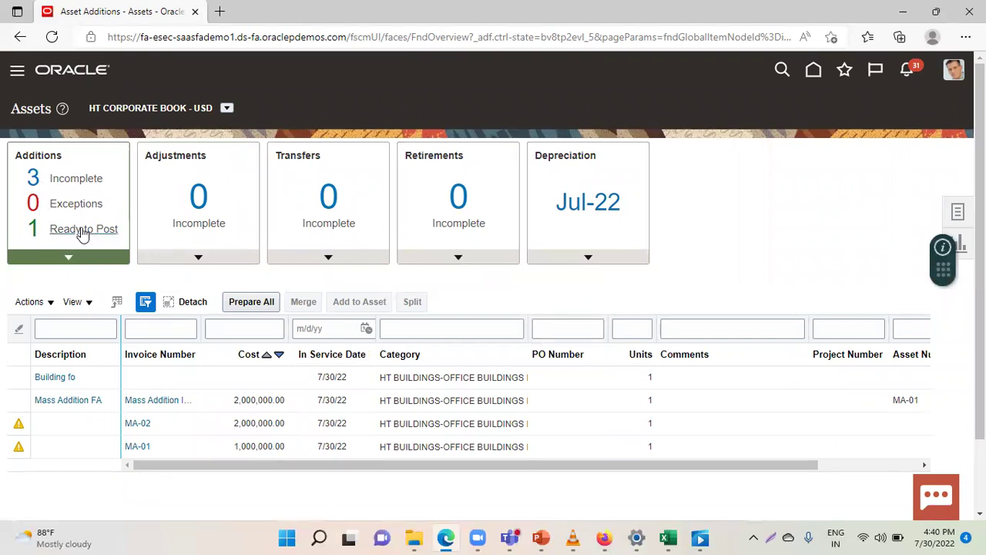
# Step: Post the ready Mass Addition FA line and dismiss the submission confirmation
pyautogui.click(81, 231)
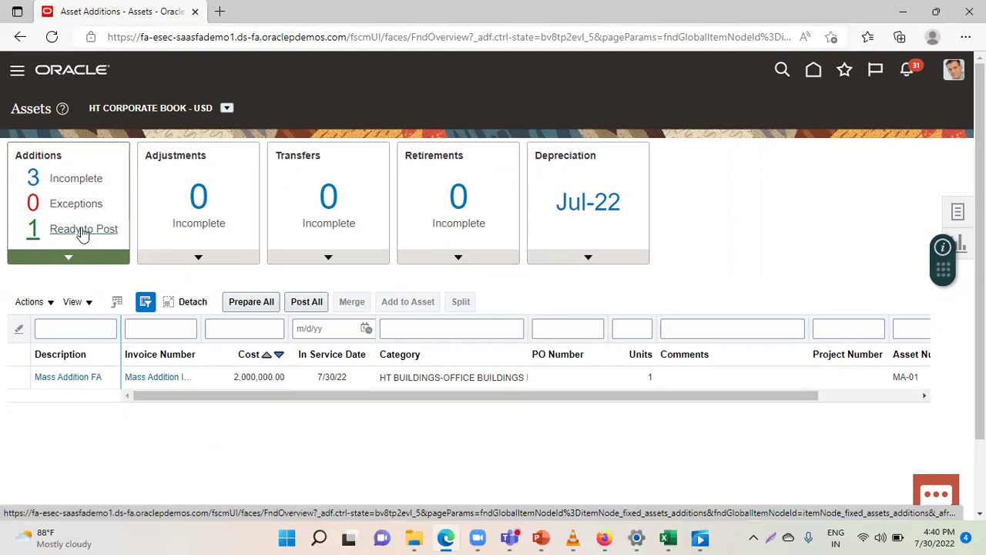
pyautogui.click(24, 376)
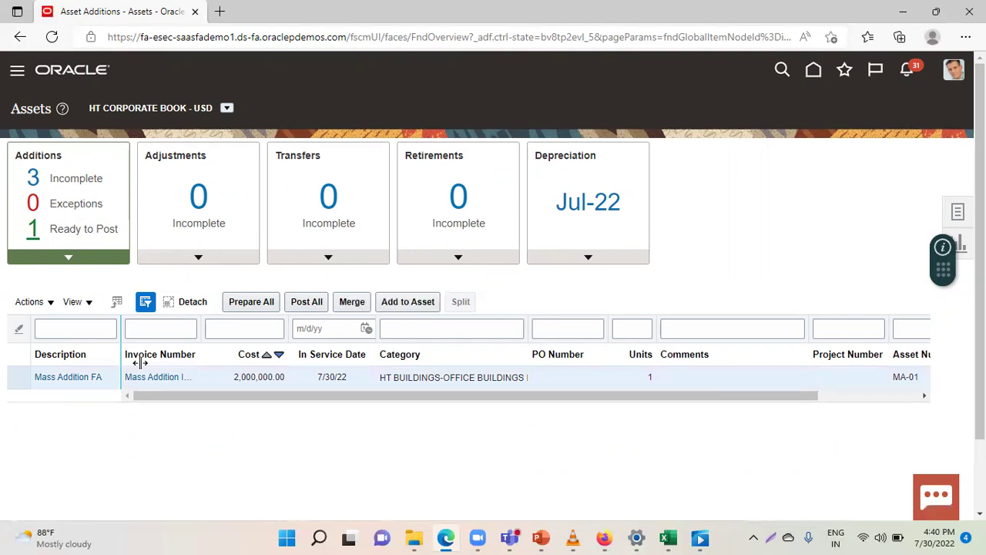
pyautogui.click(306, 302)
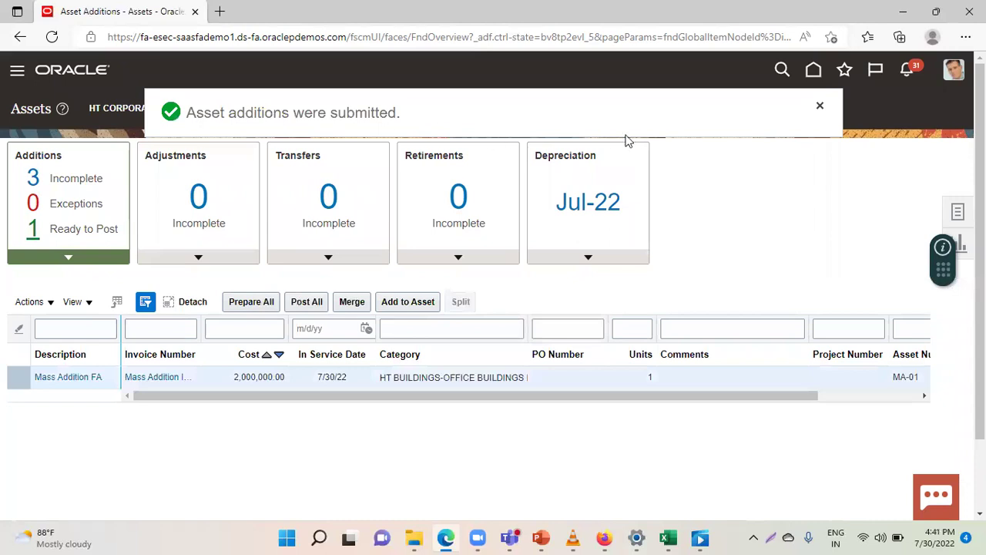
pyautogui.click(819, 104)
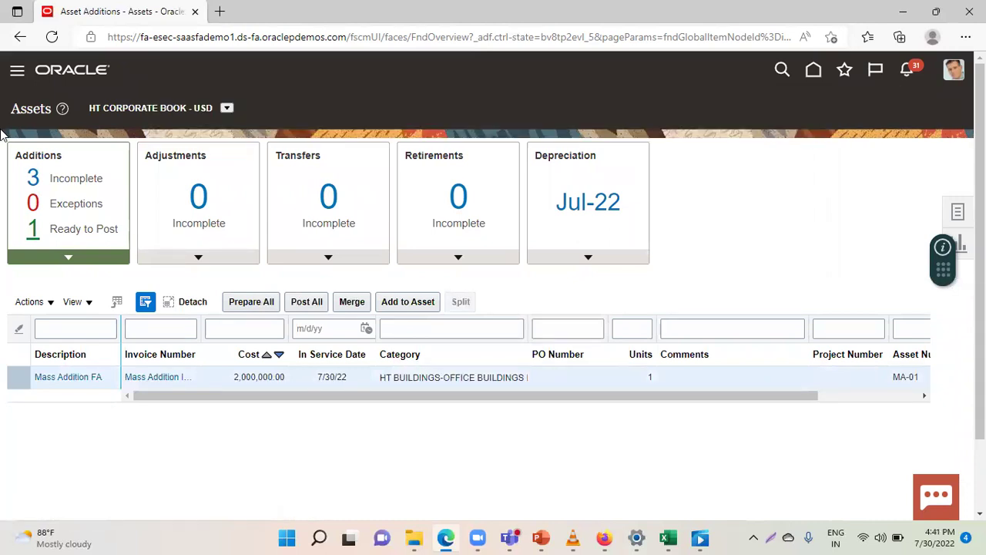
# Step: Open Asset Inquiry under Fixed Assets in the Navigator to see recent additions
pyautogui.click(17, 77)
pyautogui.scroll(-5, 209, 372)
pyautogui.click(209, 372)
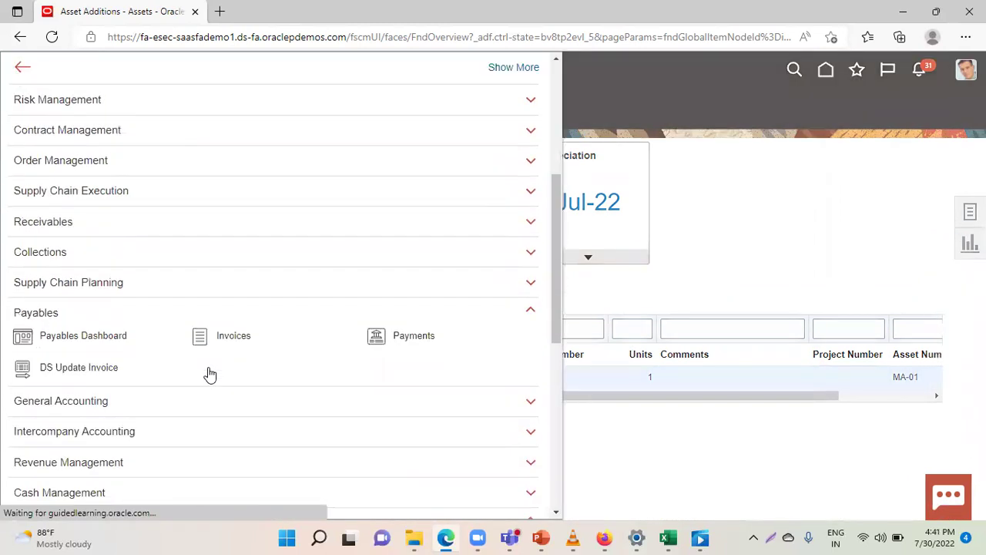
pyautogui.scroll(-5, 210, 373)
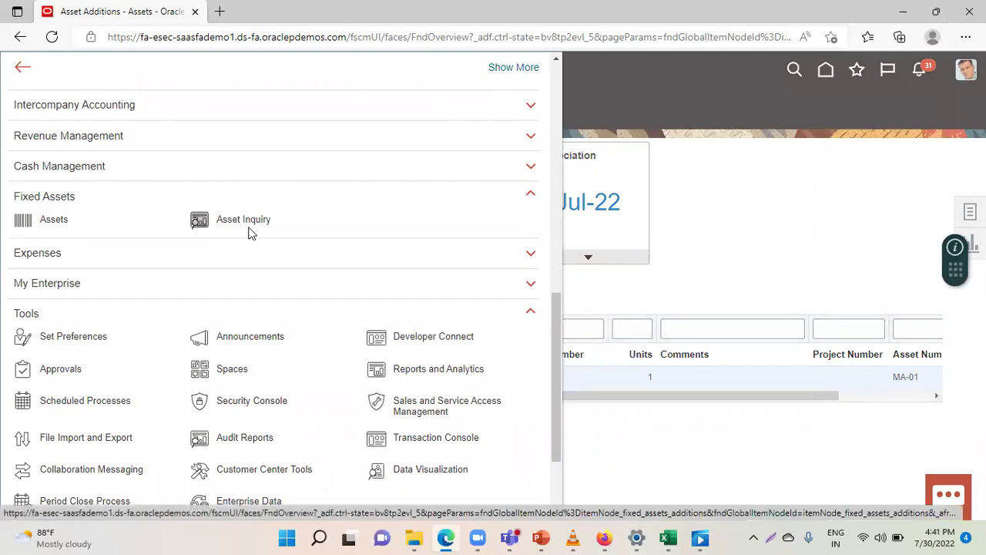
pyautogui.click(243, 223)
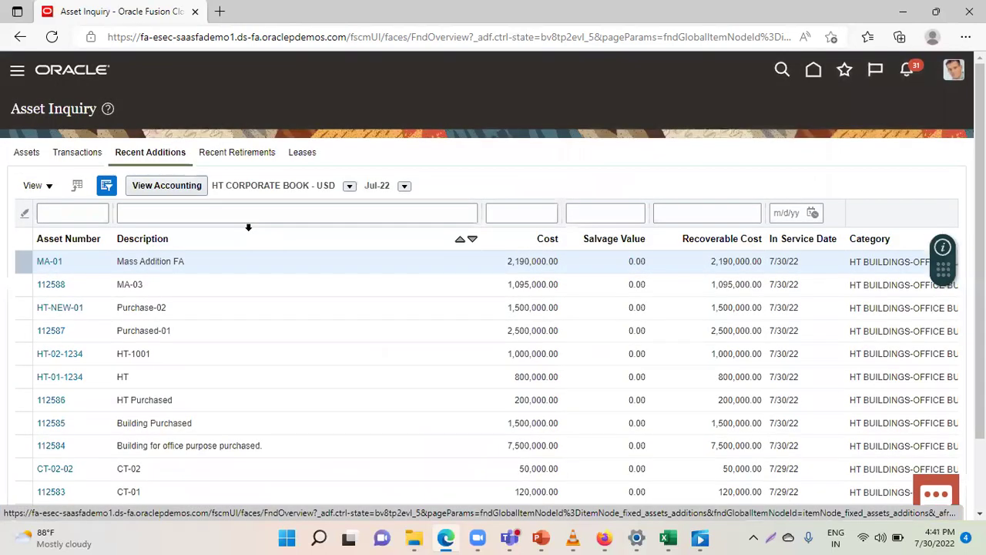